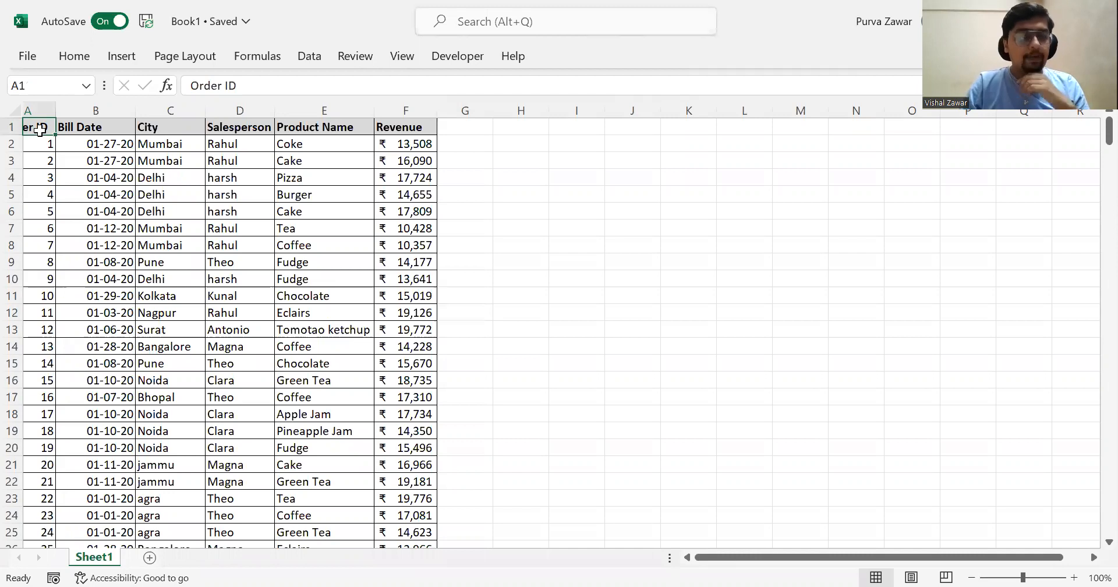
- AutoFit the Order ID column's width so that its header fits
key("alt+h")
key("o")
key("i")
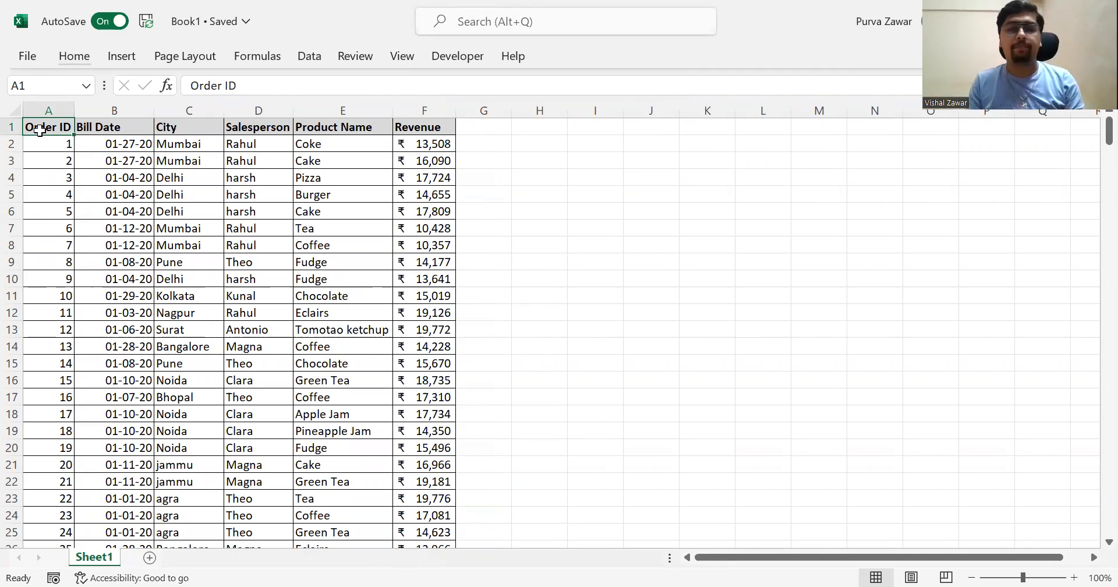
key("ctrl+Down")
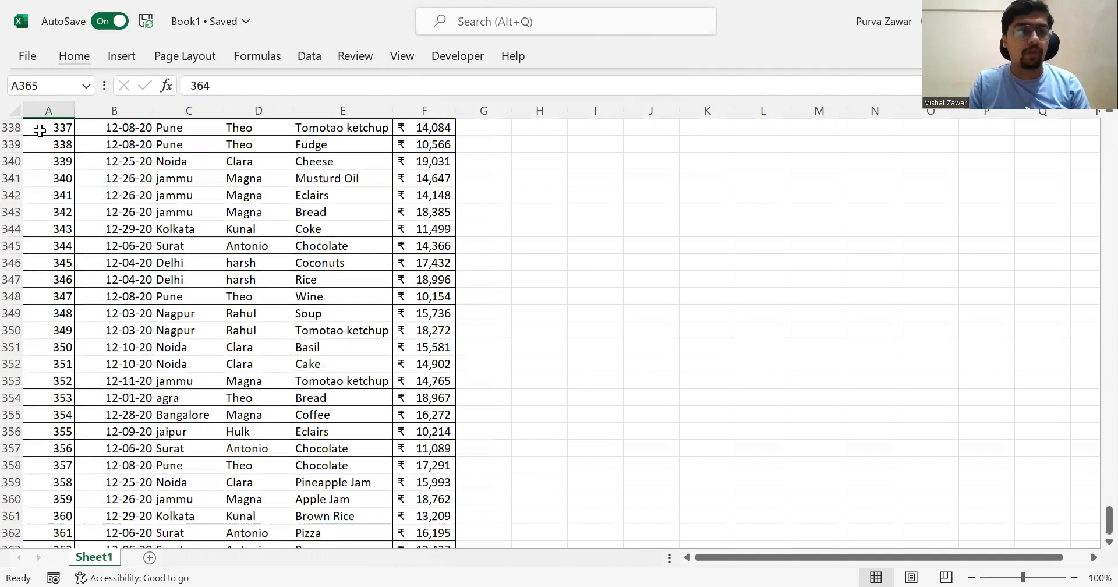
key("ctrl+Up")
scroll(40, 131, "up", 3)
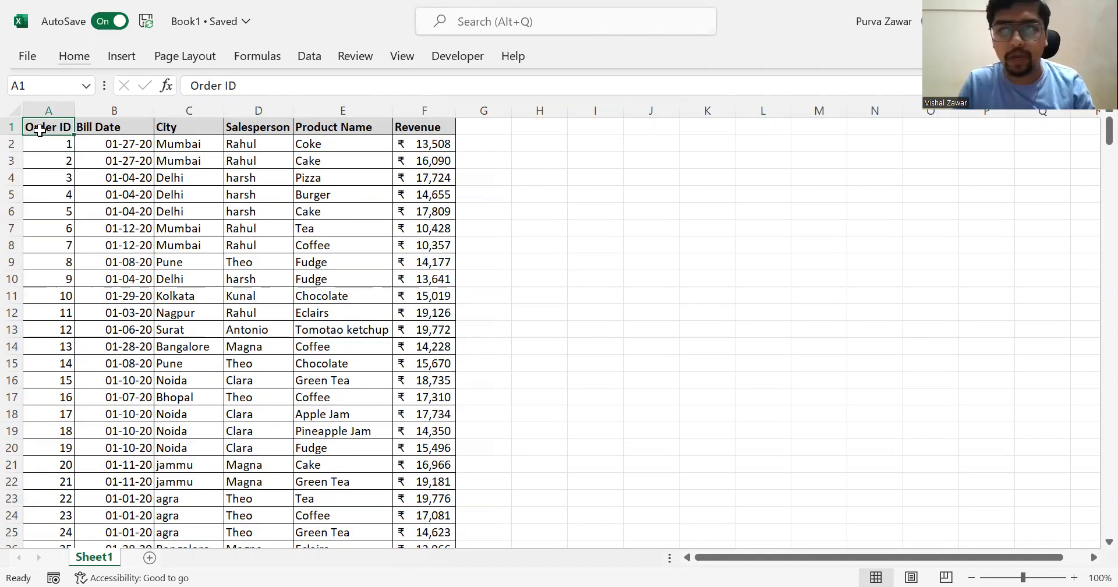
key("Down")
key("Up")
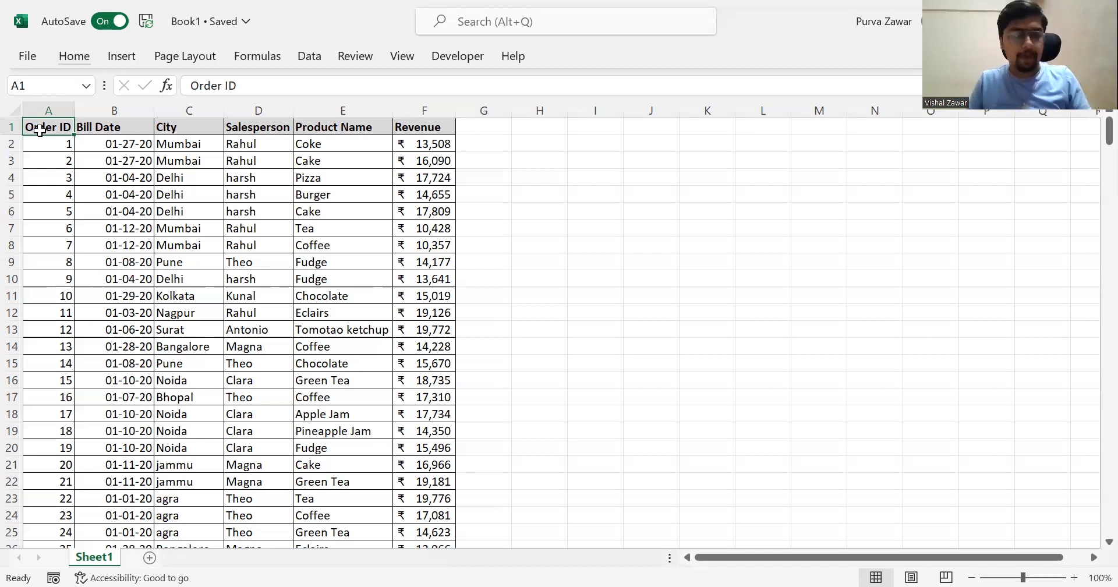
- Create a PivotTable from the order data in Sheet1 A1:F365 on a new worksheet
key("ctrl+shift+Down")
key("ctrl+shift+Right")
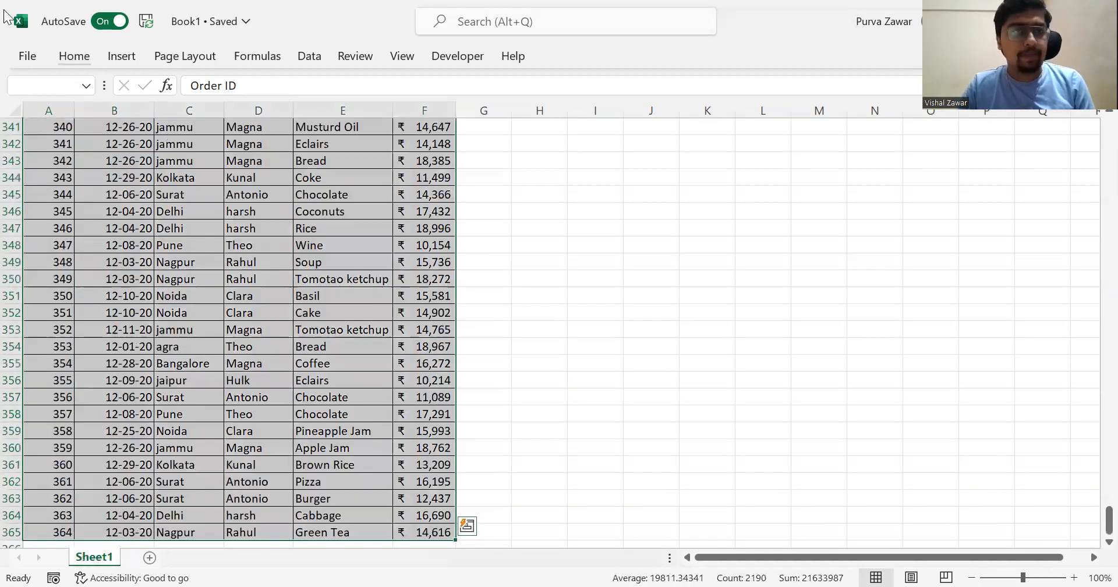
left_click(121, 59)
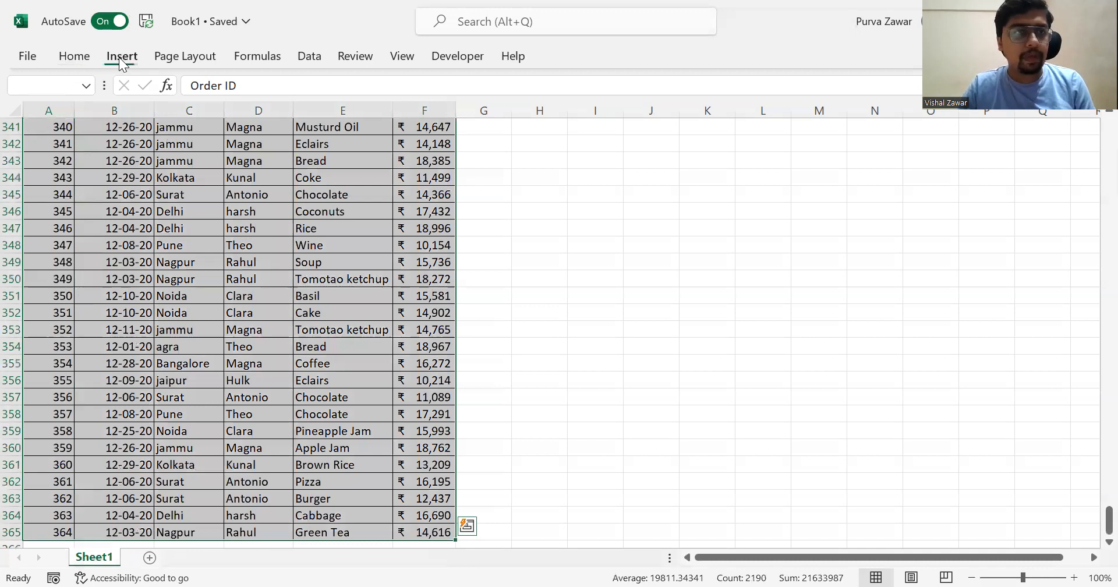
left_click(35, 96)
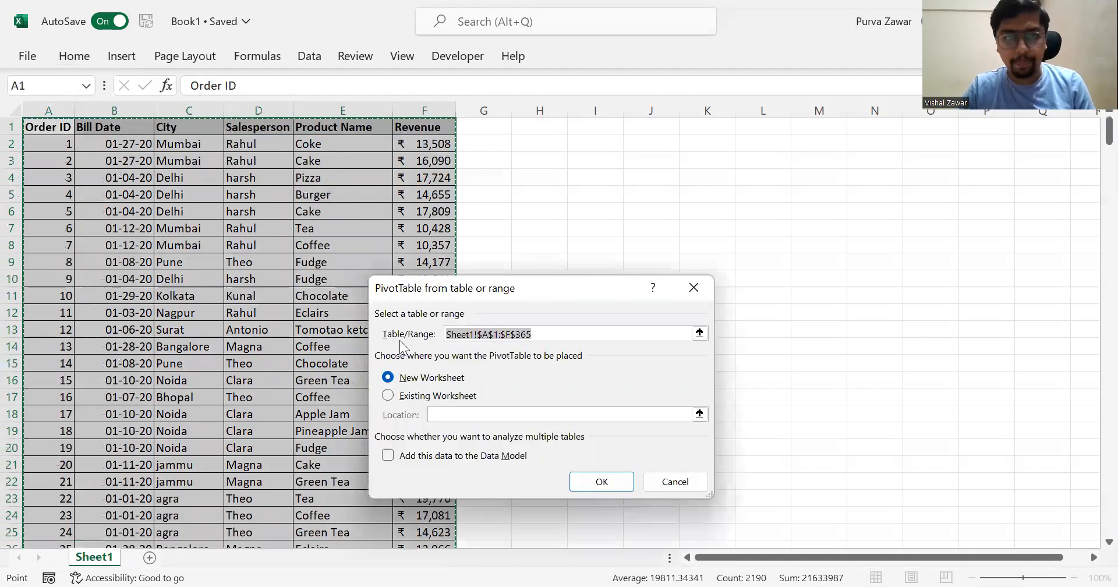
left_click(588, 487)
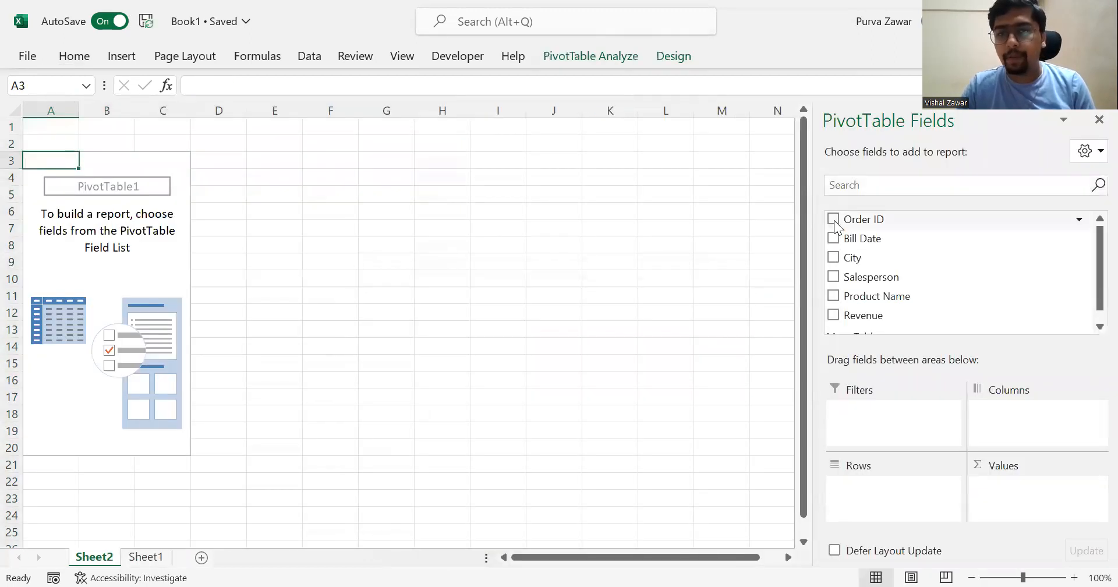
- Add Bill Date grouped by months as the PivotTable's rows and sum Revenue as its values, leaving out Order ID
left_click(833, 220)
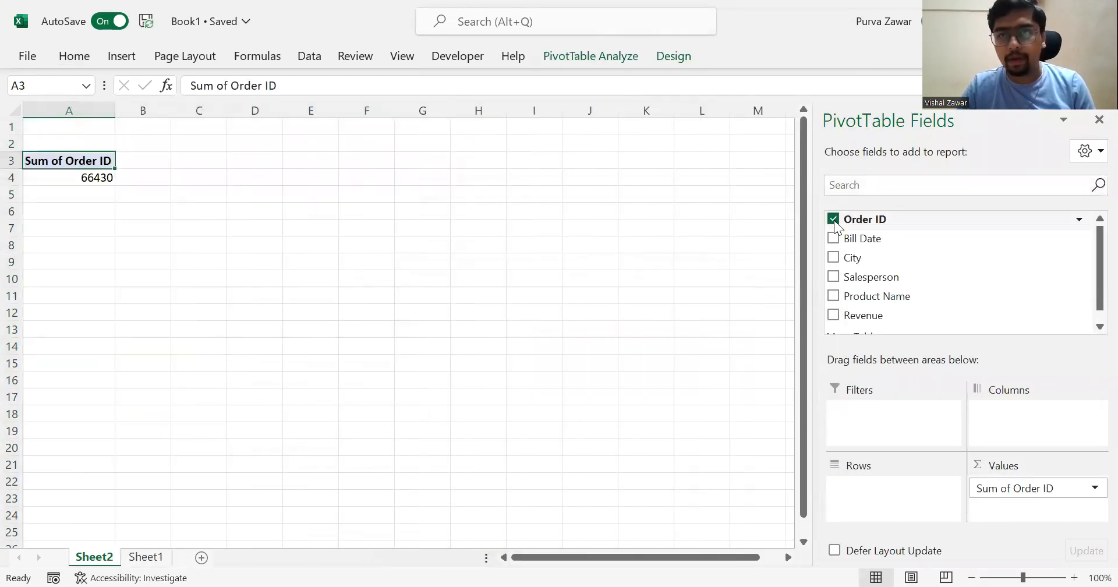
left_click(833, 219)
left_click(833, 239)
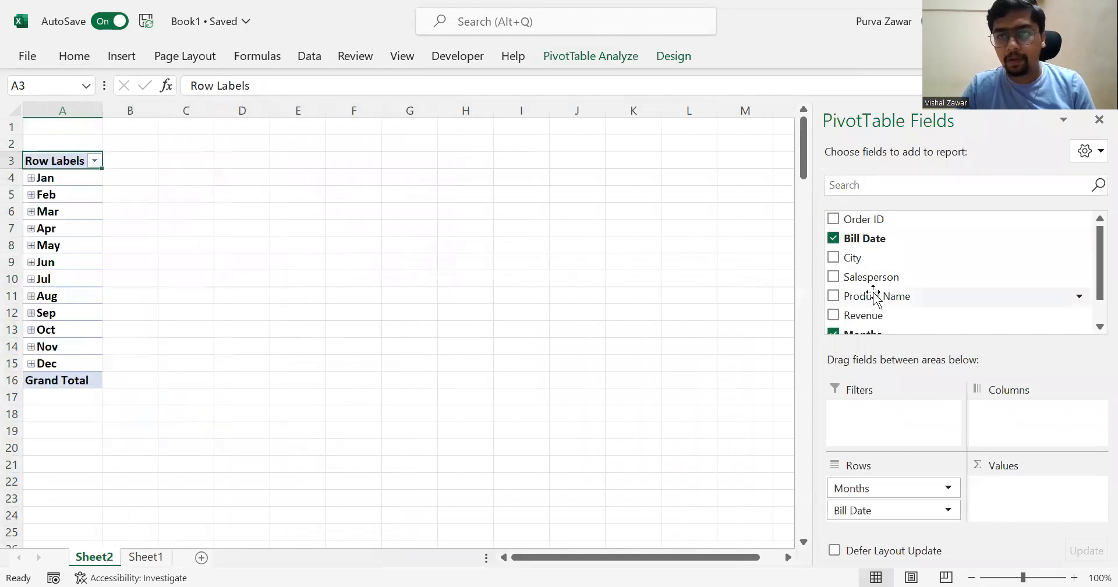
scroll(874, 297, "down", 1)
left_click(833, 283)
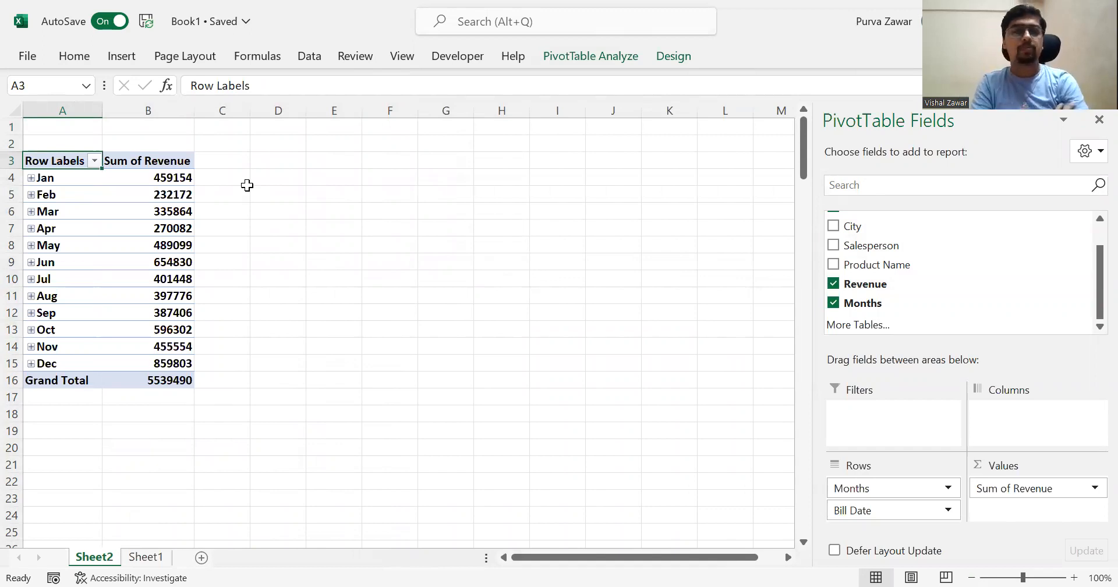
- Insert a Clustered Column chart from the monthly revenue PivotTable and place it beside the table, around columns E to K
key("ctrl+shift+Down")
key("shift+Right")
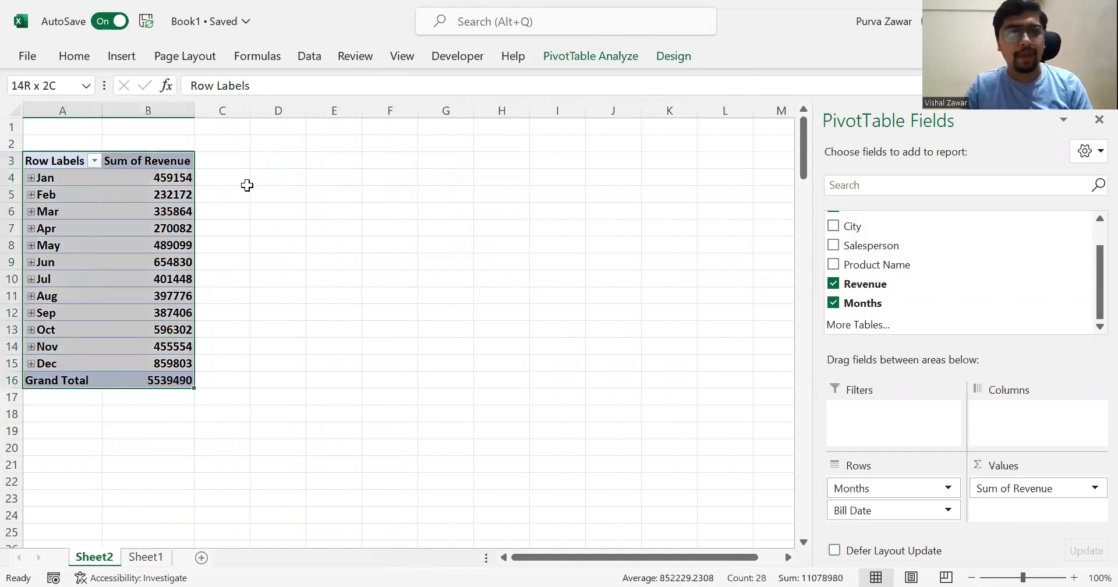
left_click(125, 61)
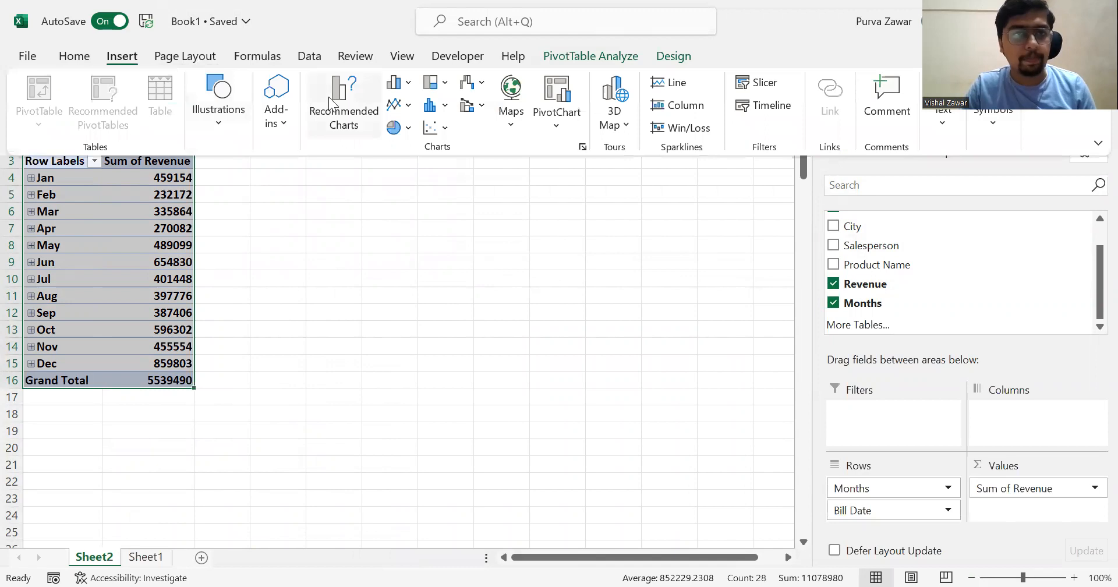
left_click(340, 98)
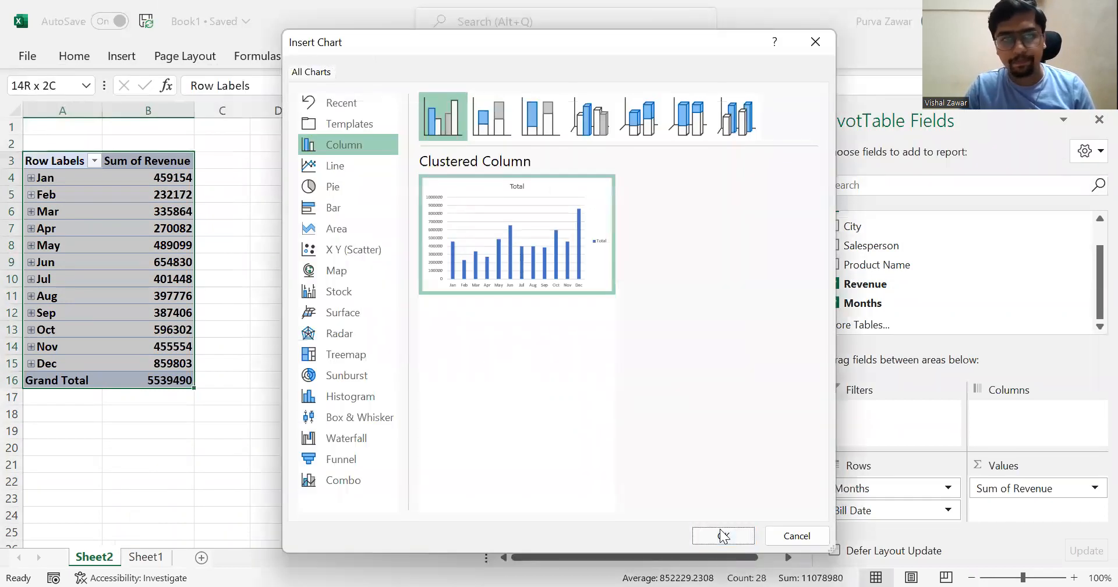
left_click_drag(464, 257, 547, 187)
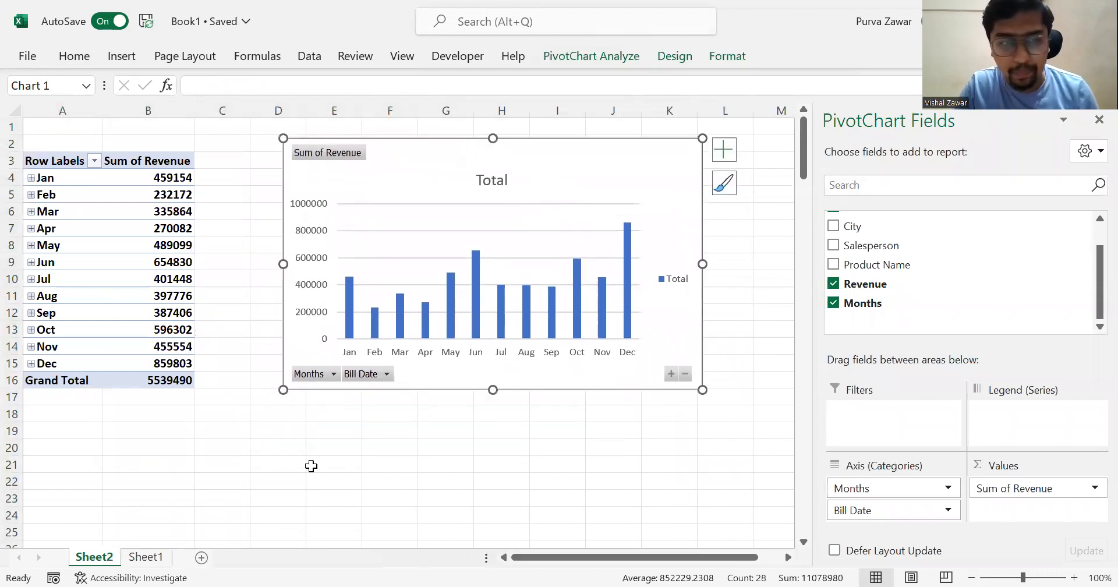
- Rename the worksheet holding the monthly revenue PivotTable as "Month wise"
double_click(104, 556)
type("Month")
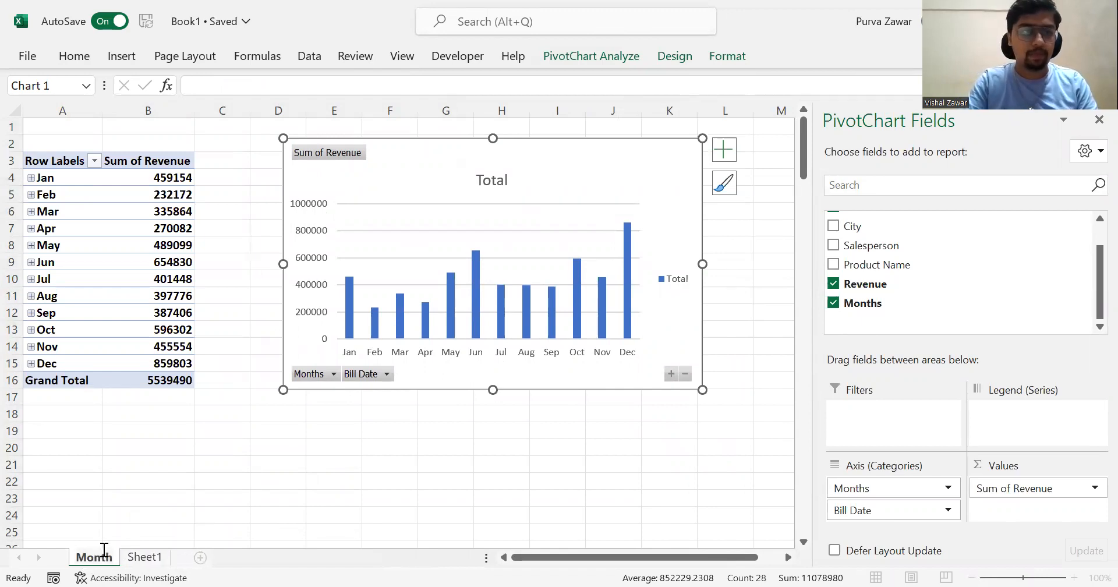
type(" wise")
key("Return")
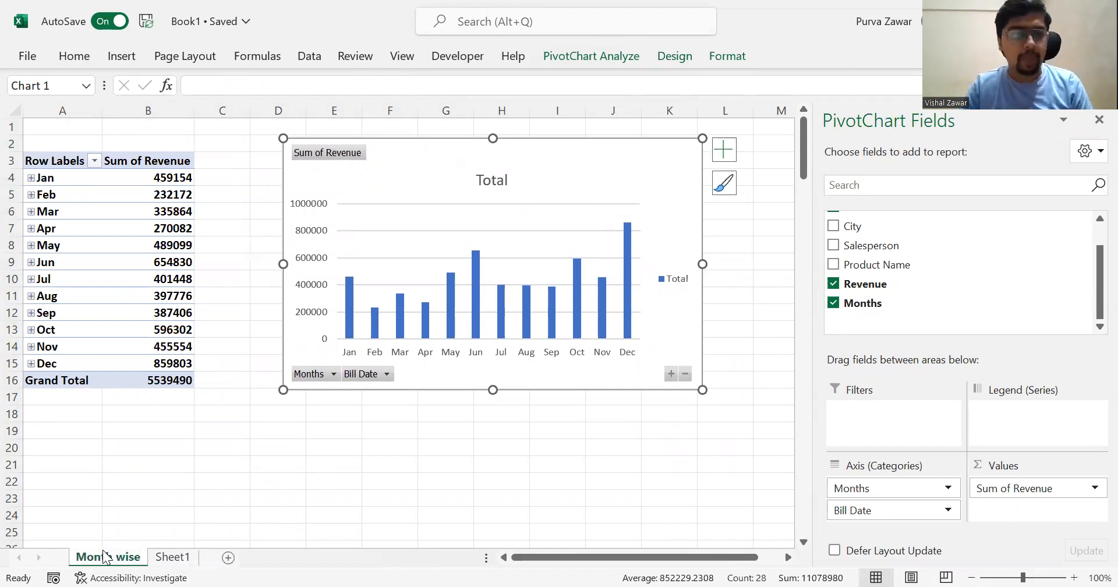
- Create another PivotTable from the Sheet1 order data on a new worksheet, with City as rows and the sum of Revenue as values
left_click(173, 556)
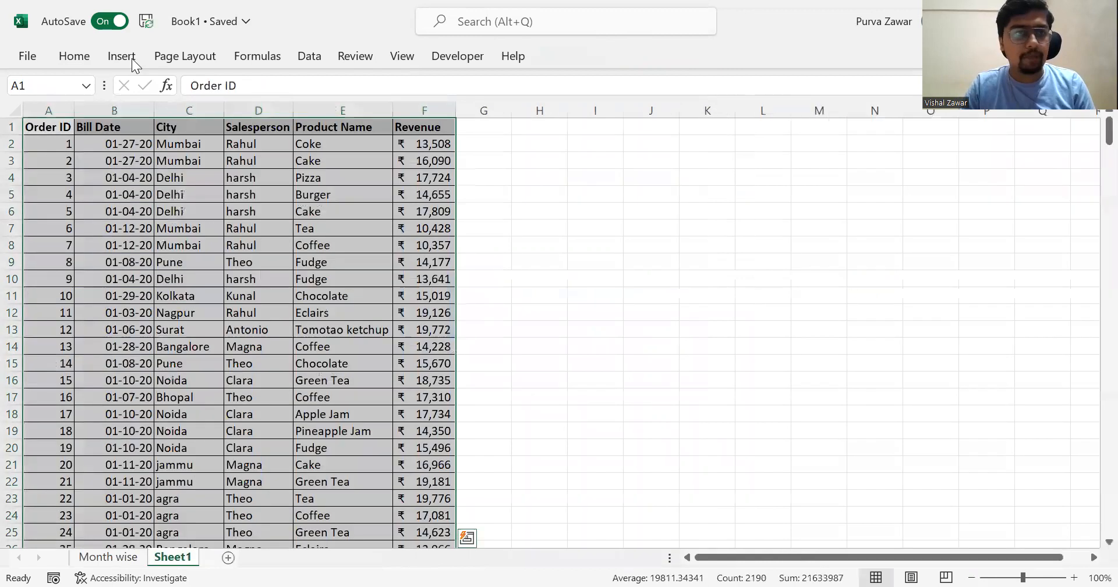
left_click(107, 61)
left_click(24, 87)
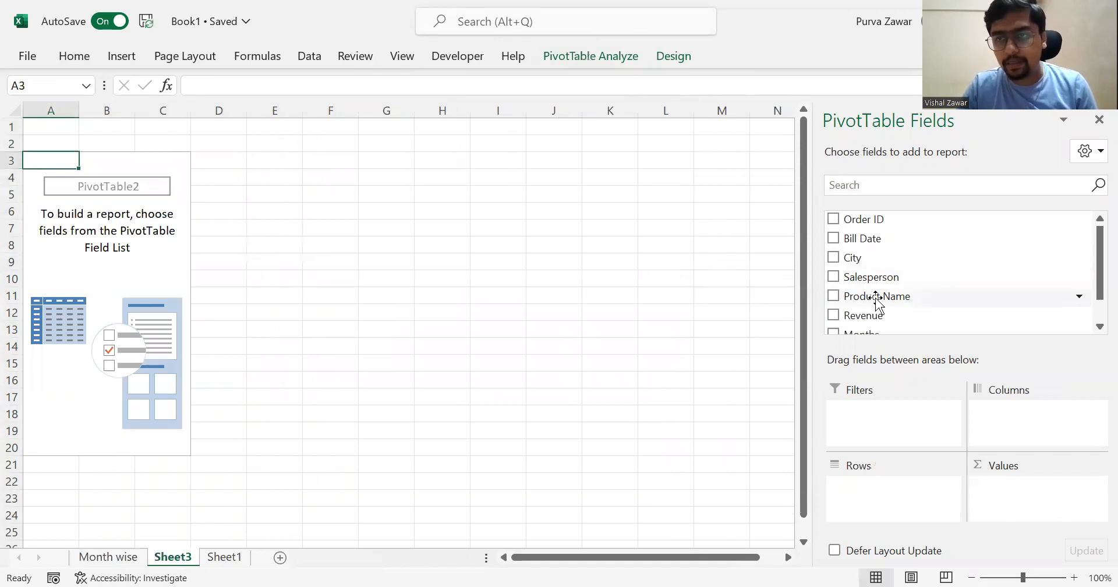
scroll(877, 297, "down", 1)
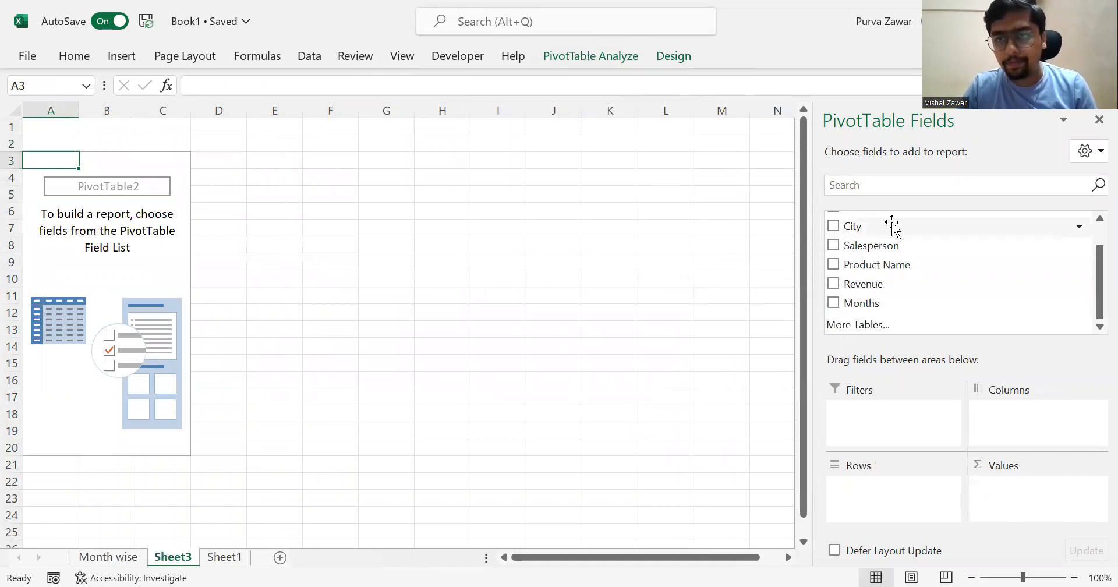
left_click(833, 226)
left_click(833, 284)
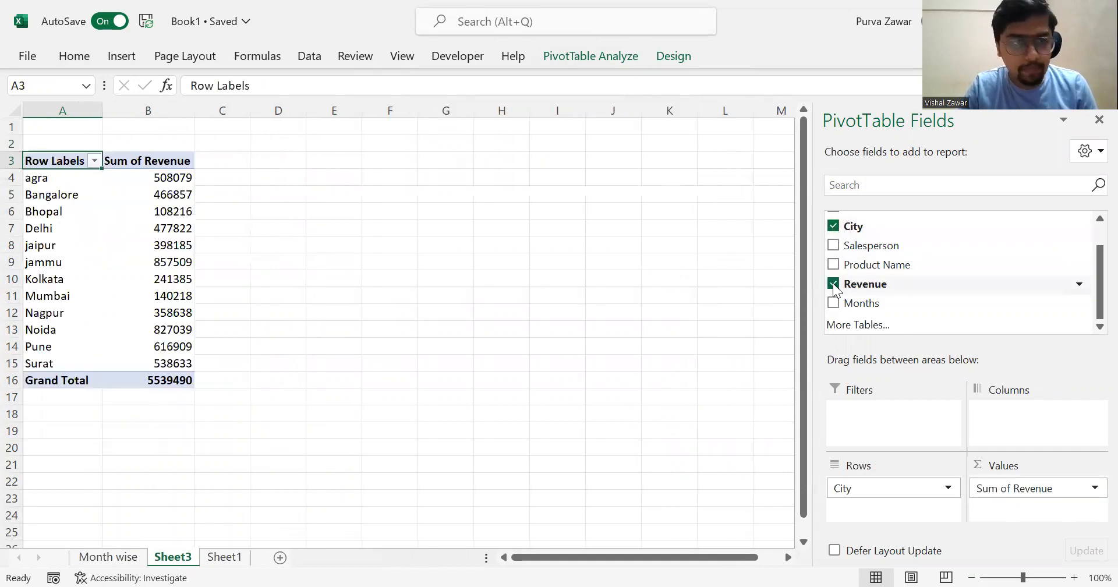
left_click(215, 560)
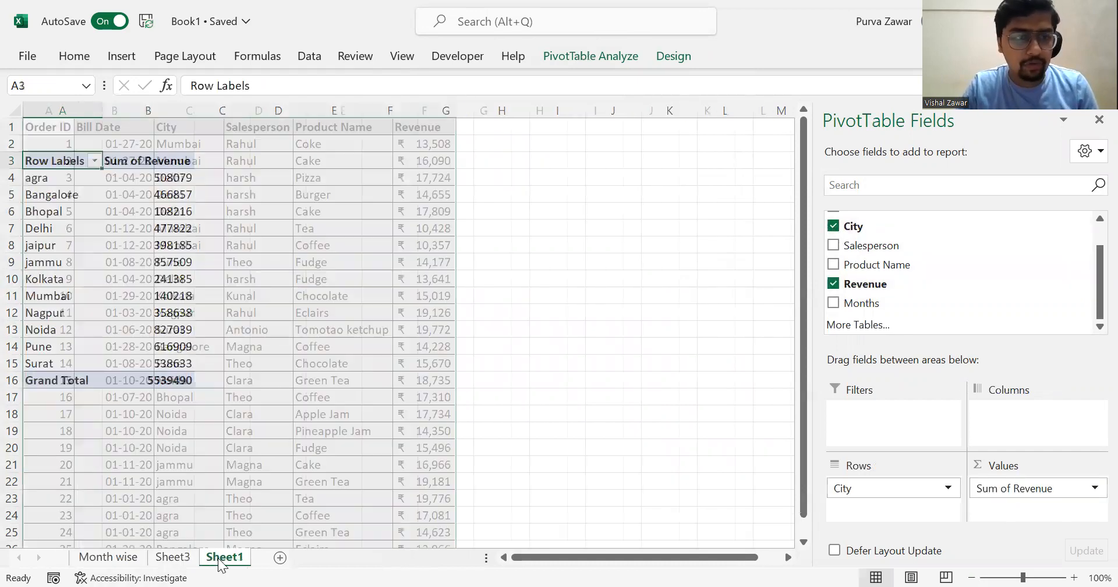
left_click(175, 561)
left_click(126, 560)
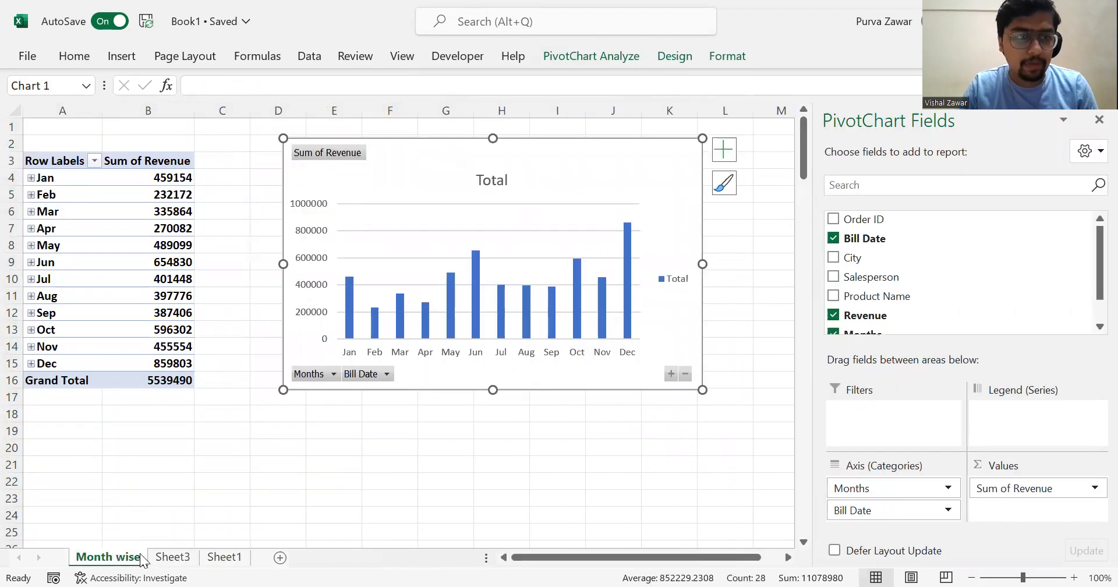
left_click(163, 559)
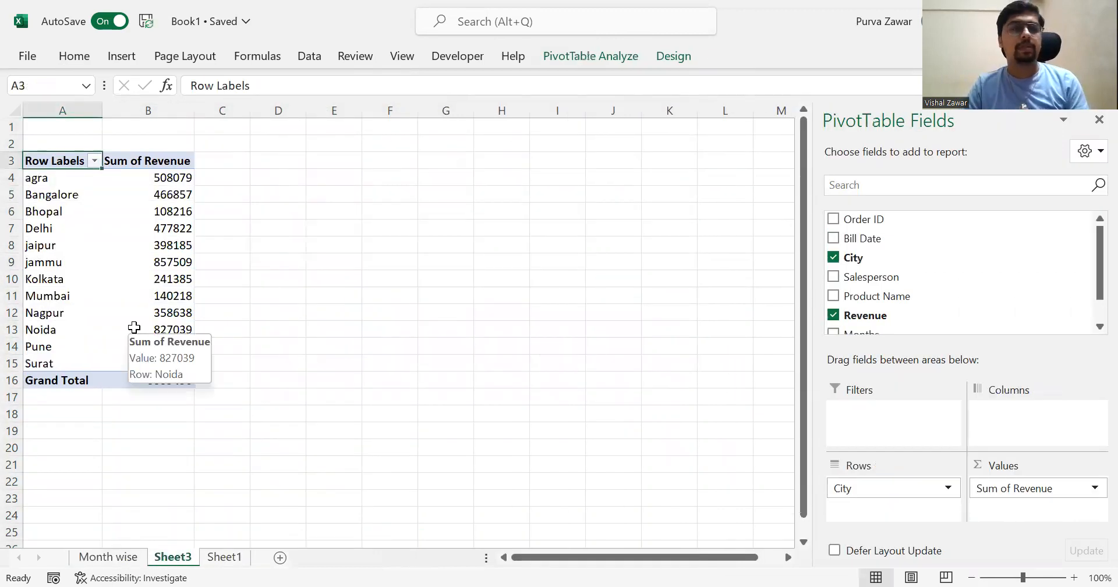
- Insert a Clustered Column chart from the city revenue PivotTable and place it beside the table, around columns D to K
key("ctrl+shift+Down")
key("ctrl+shift+Right")
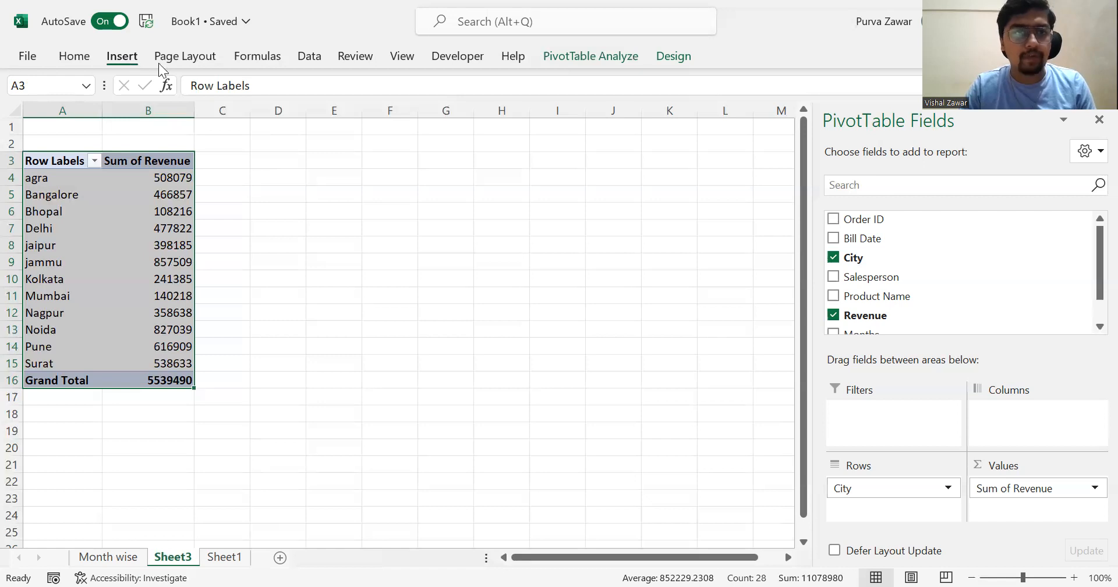
left_click(125, 57)
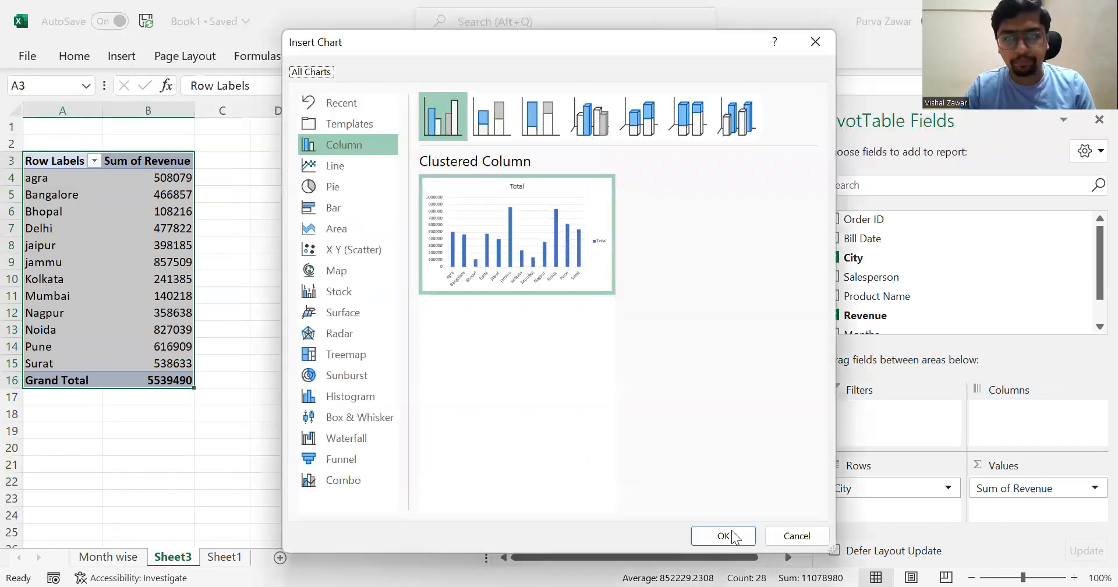
left_click(732, 530)
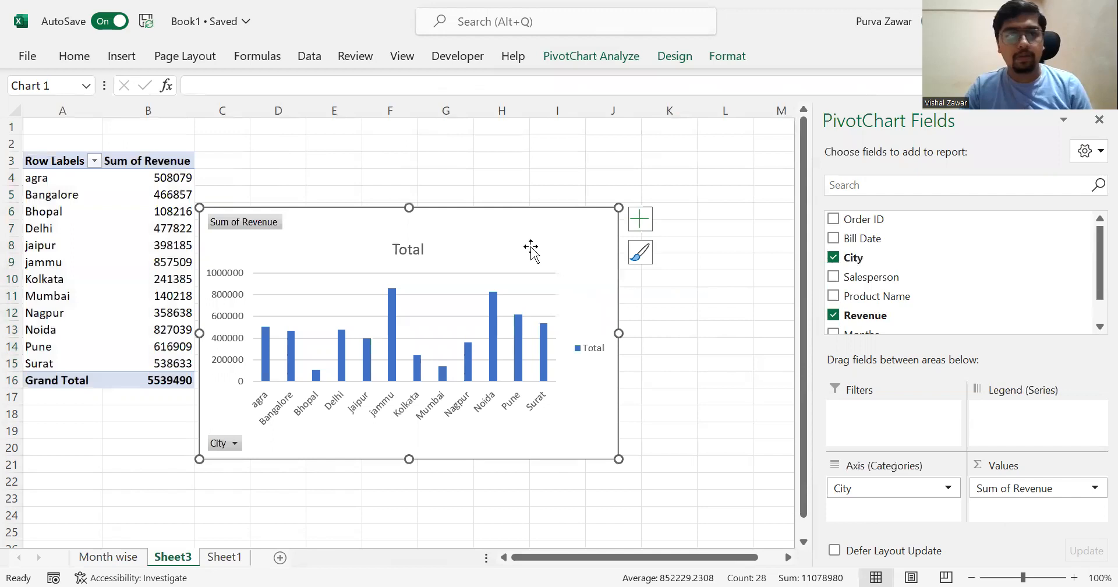
left_click_drag(522, 247, 597, 180)
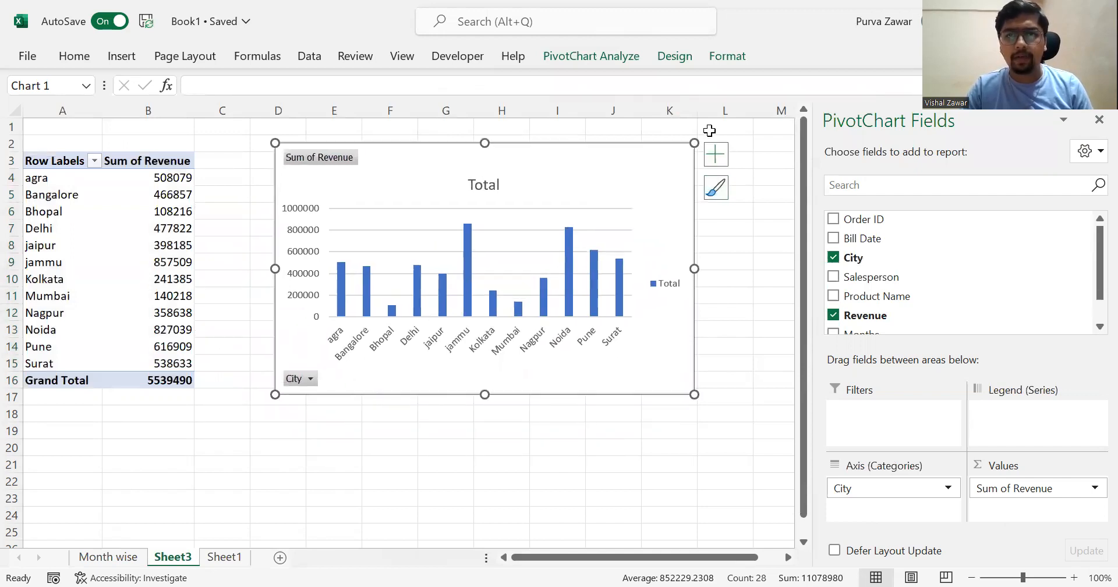
- Apply the third chart style, with striped columns and horizontal data labels, to the city revenue chart
left_click(718, 189)
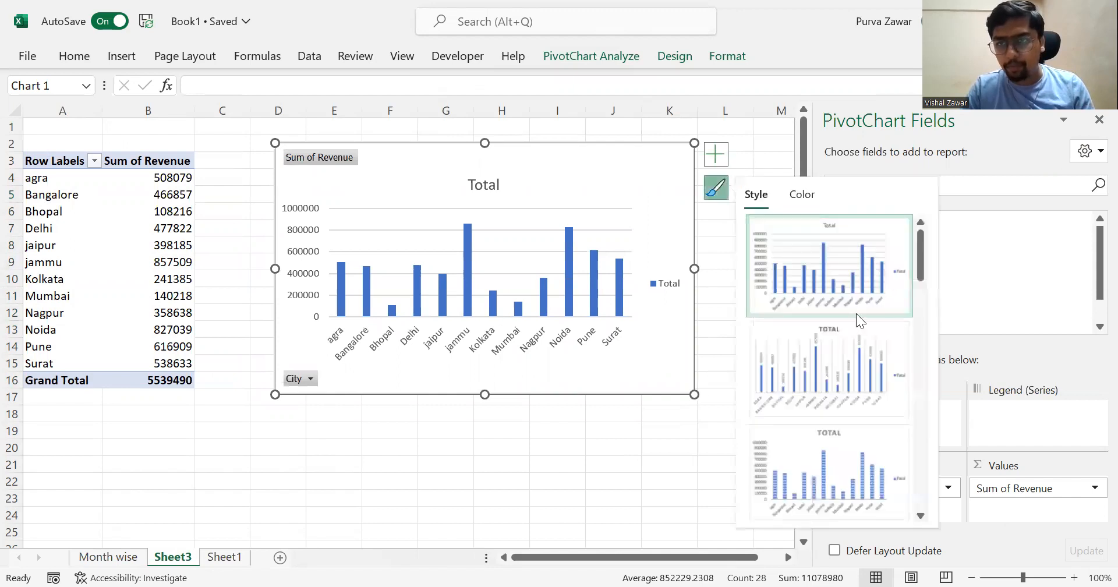
left_click(845, 365)
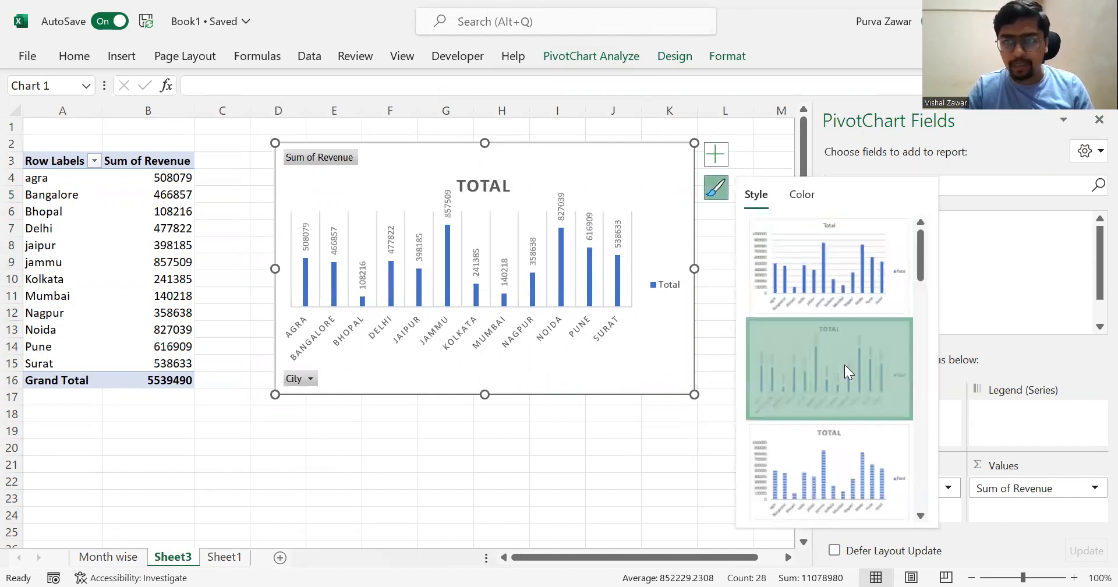
left_click(844, 469)
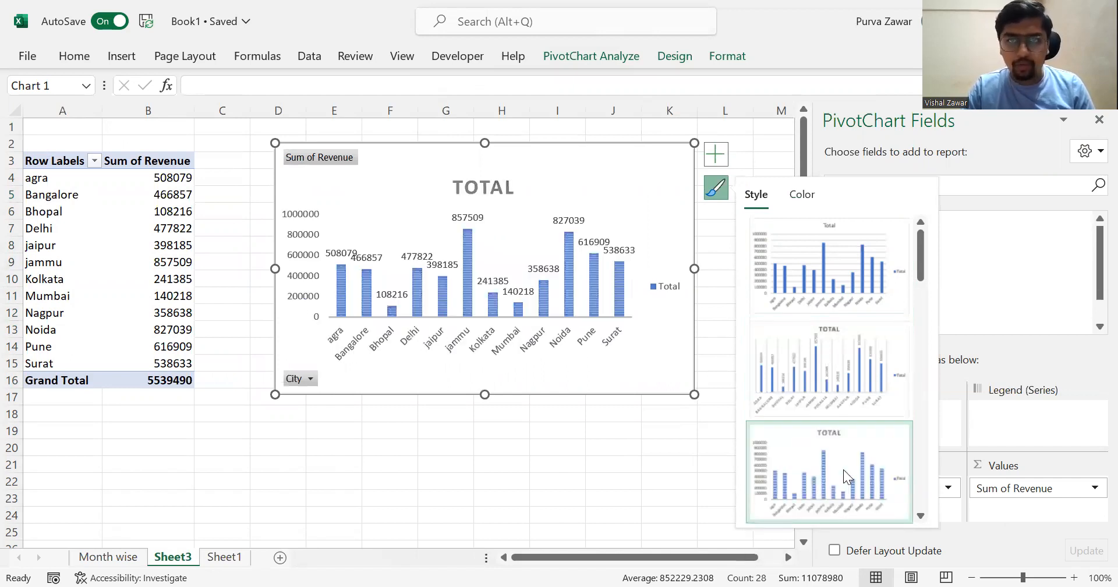
left_click(537, 477)
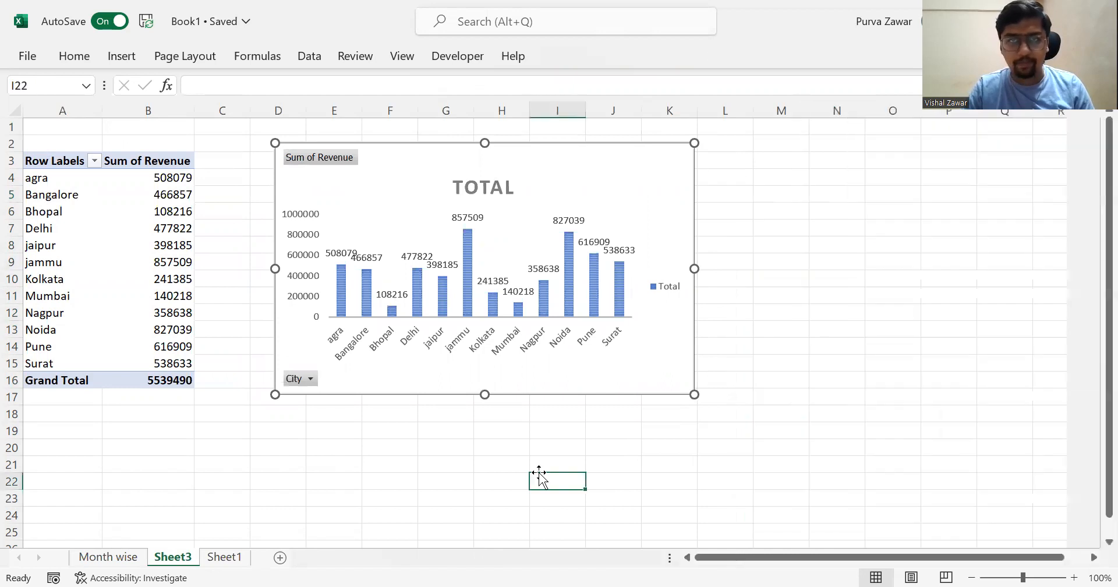
left_click(599, 207)
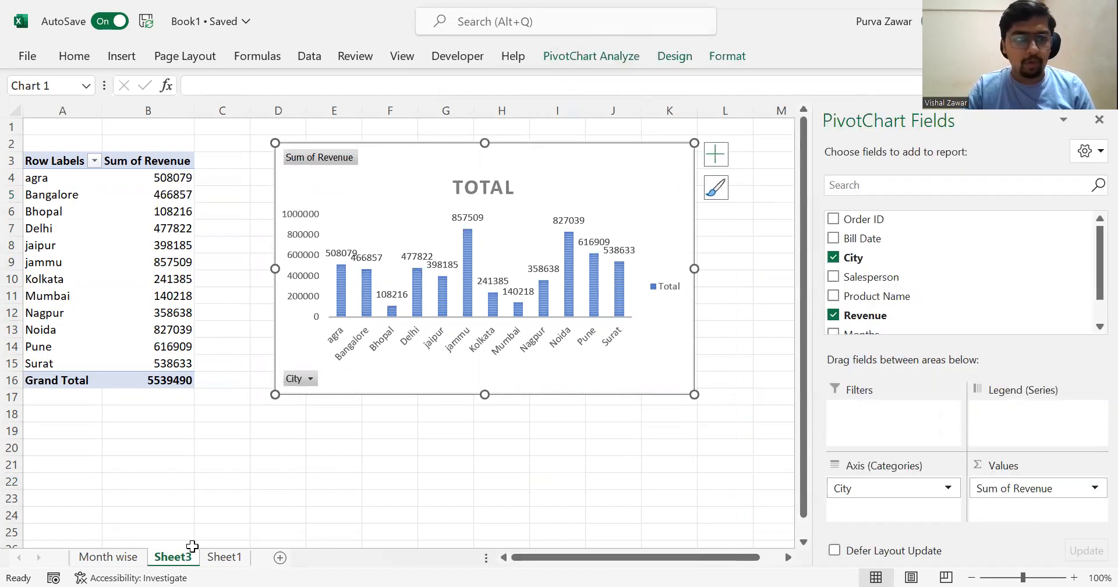
- Rename the worksheet holding the city revenue PivotTable as "city wise"
double_click(165, 558)
type("city wise")
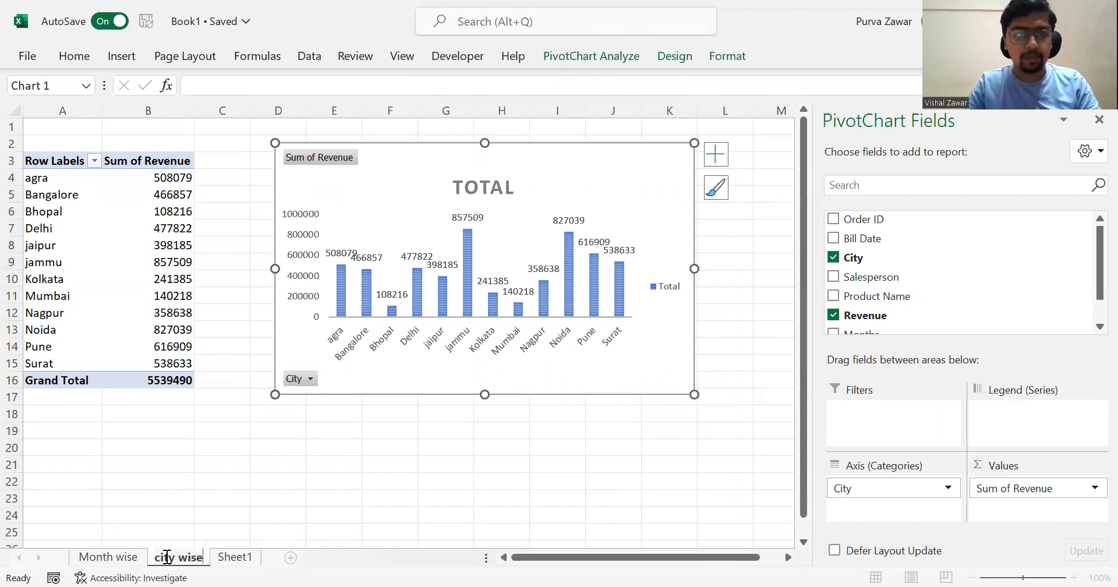
key("Return")
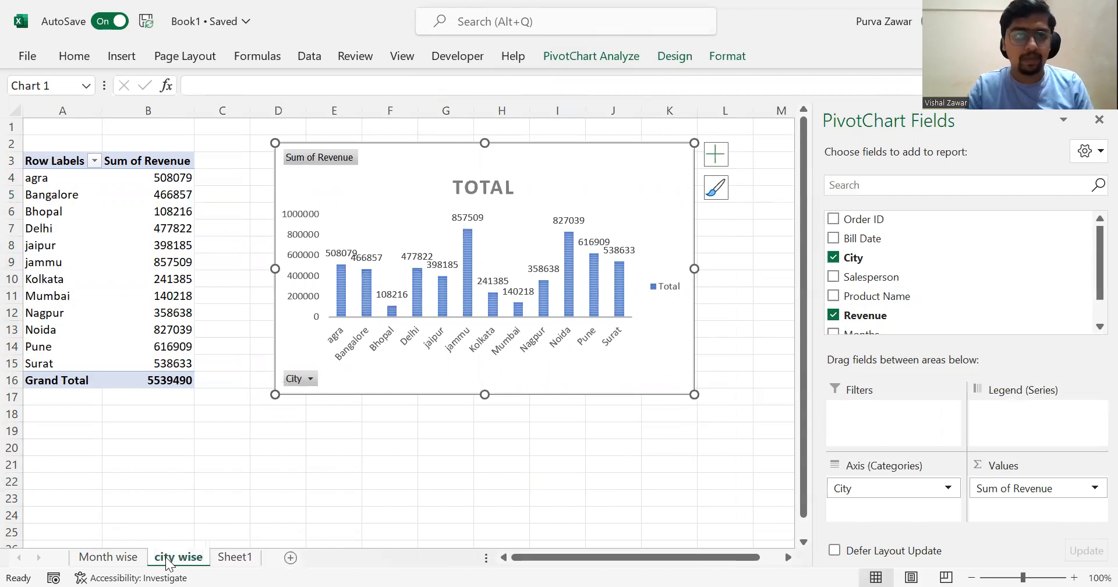
- Apply the second chart style and the third Colorful palette, starting with orange, to the revenue chart on the "Month wise" sheet
left_click(115, 557)
left_click(505, 180)
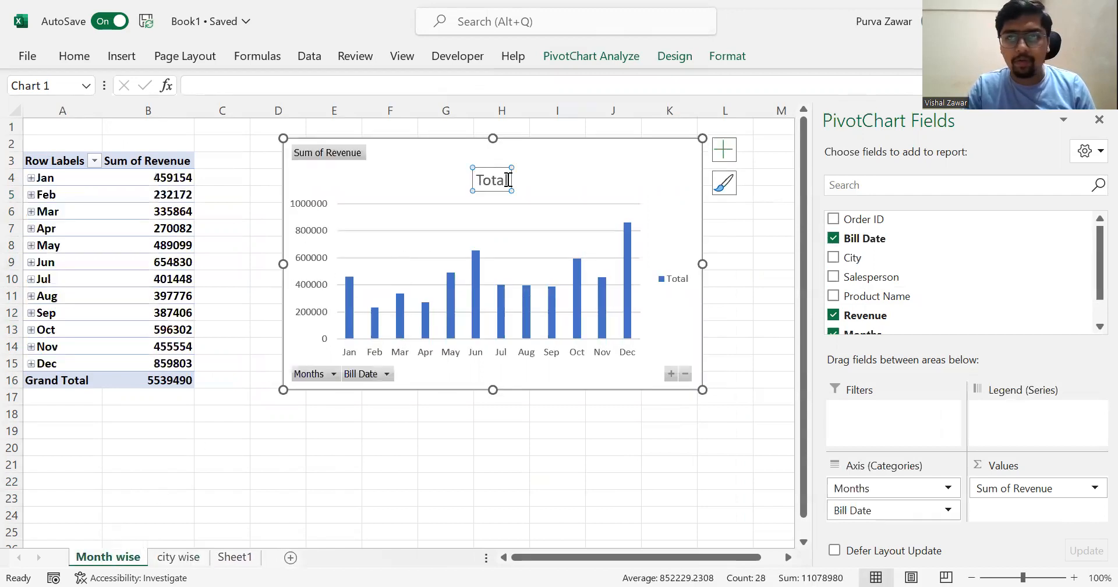
left_click(725, 183)
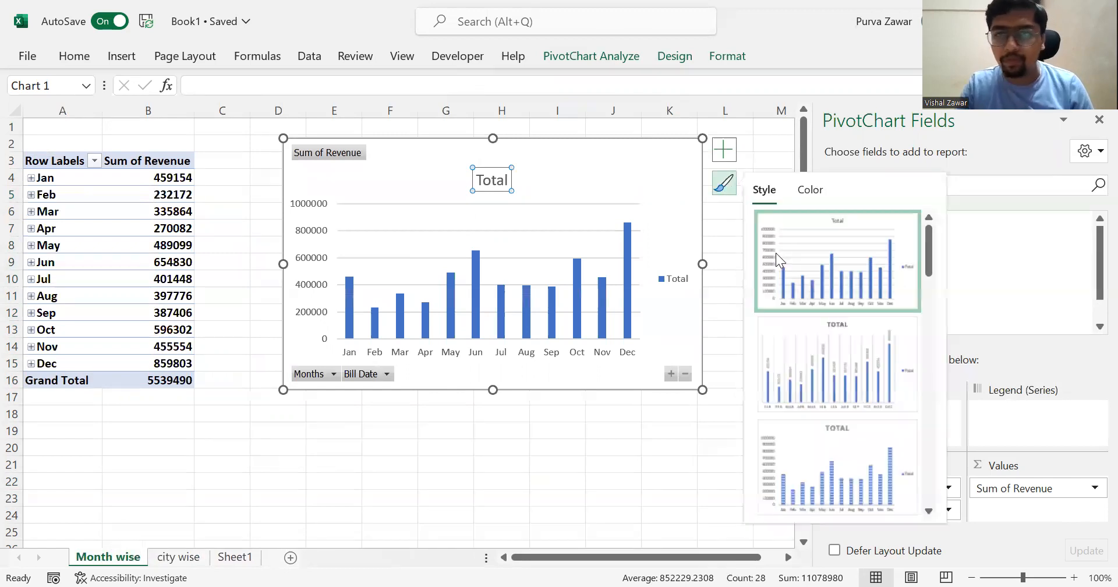
left_click(820, 360)
left_click(808, 193)
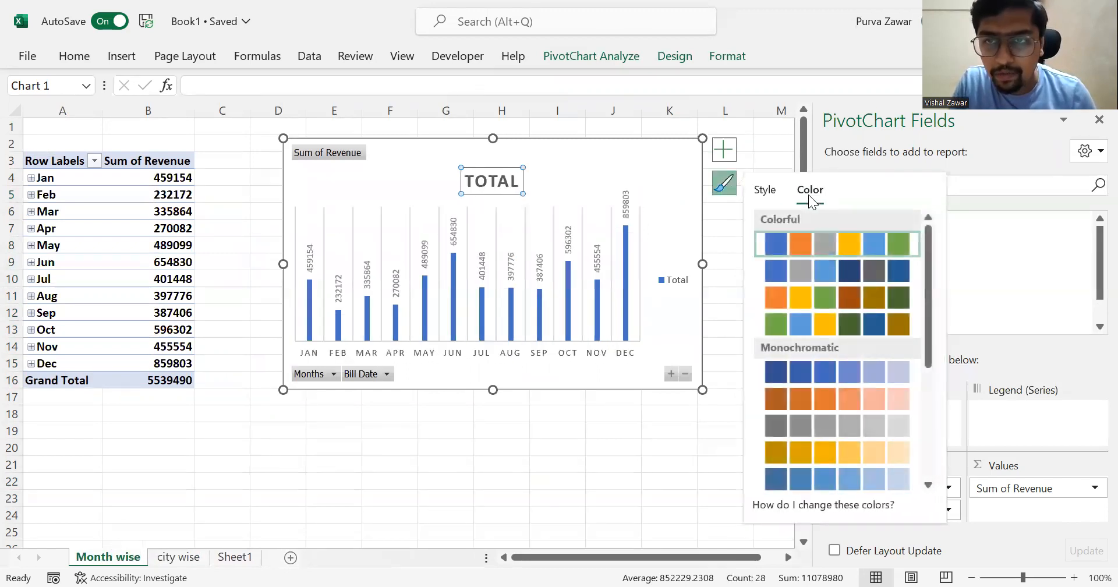
left_click(796, 269)
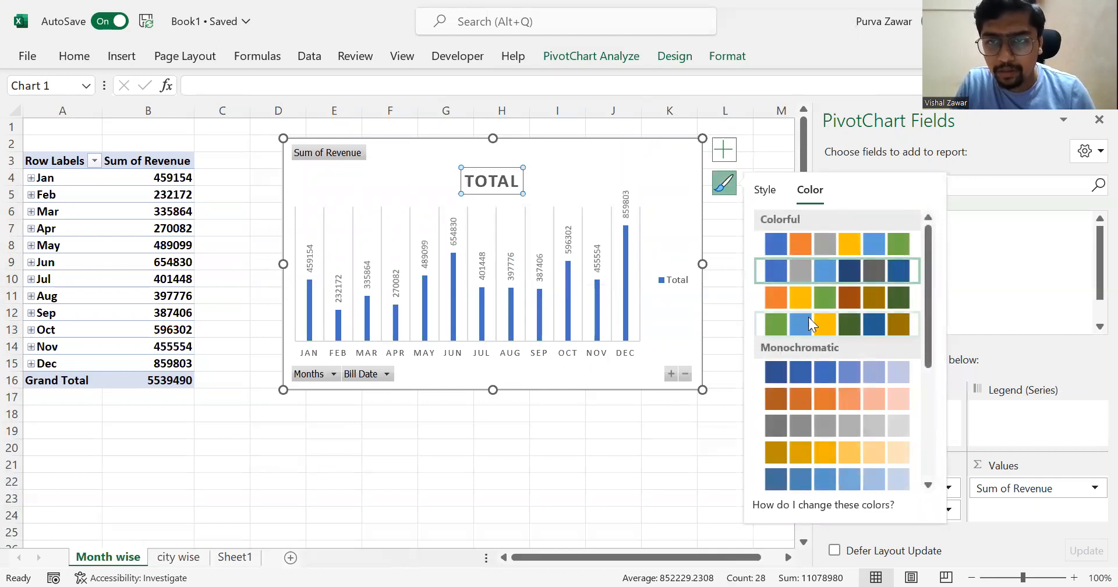
left_click(786, 291)
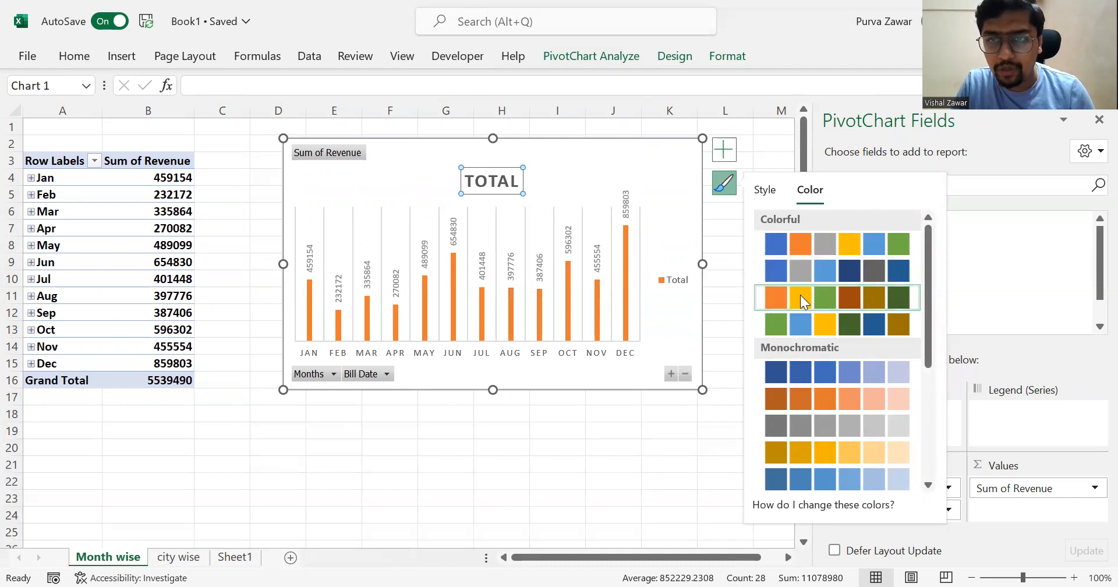
left_click(646, 434)
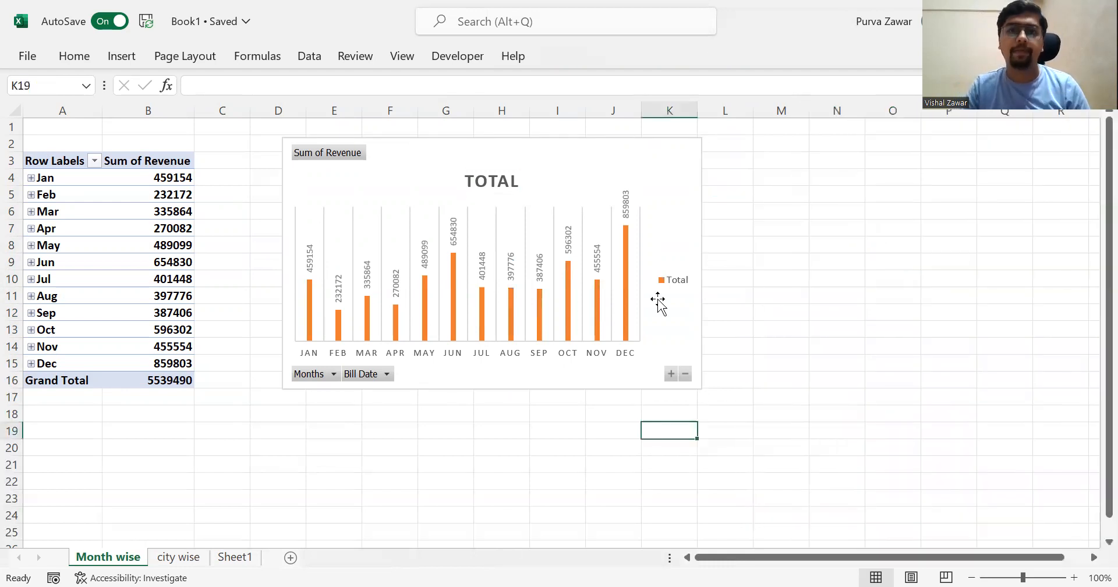
- Add a new blank worksheet after Sheet1
left_click(673, 191)
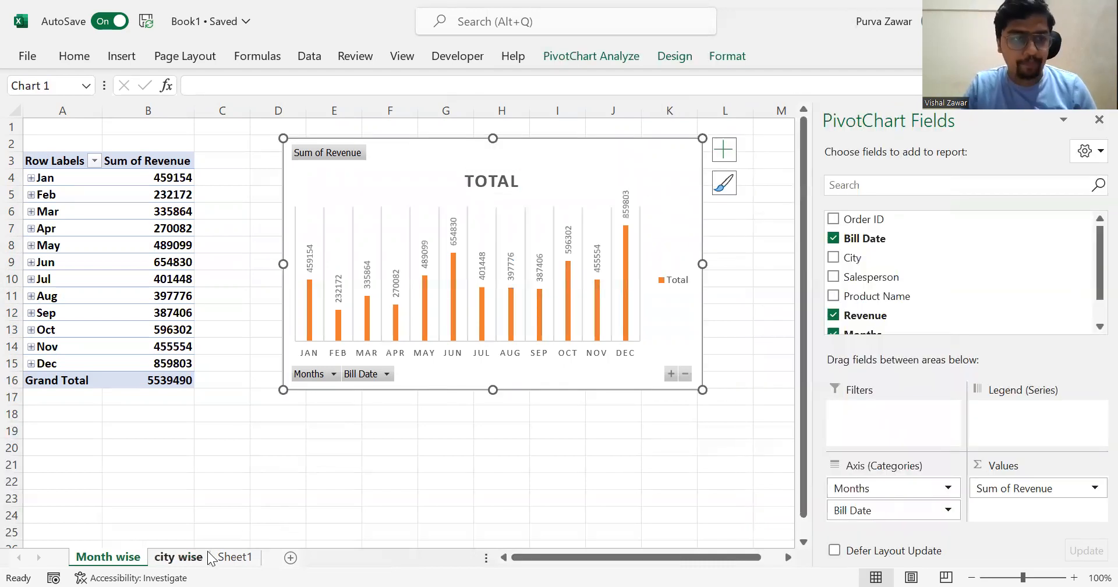
left_click(181, 558)
left_click(227, 560)
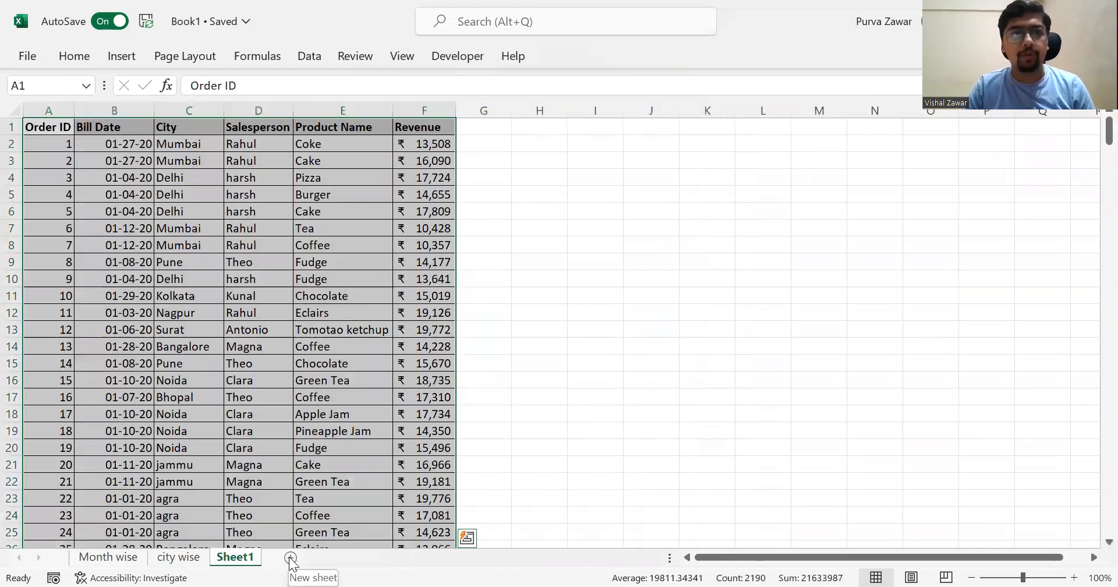
left_click(291, 558)
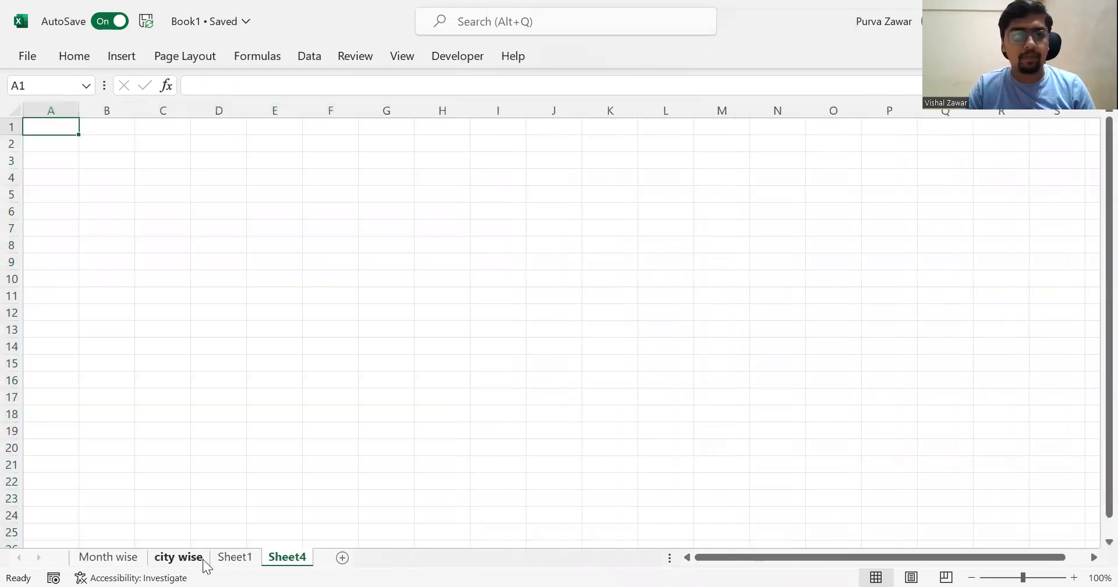
left_click(201, 559)
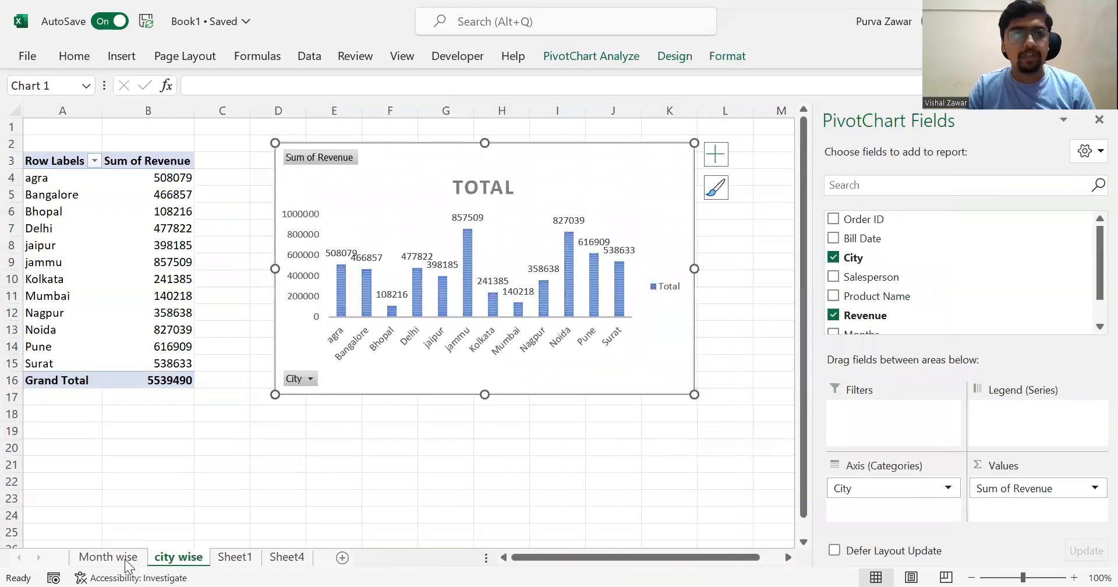
left_click(128, 562)
left_click(189, 560)
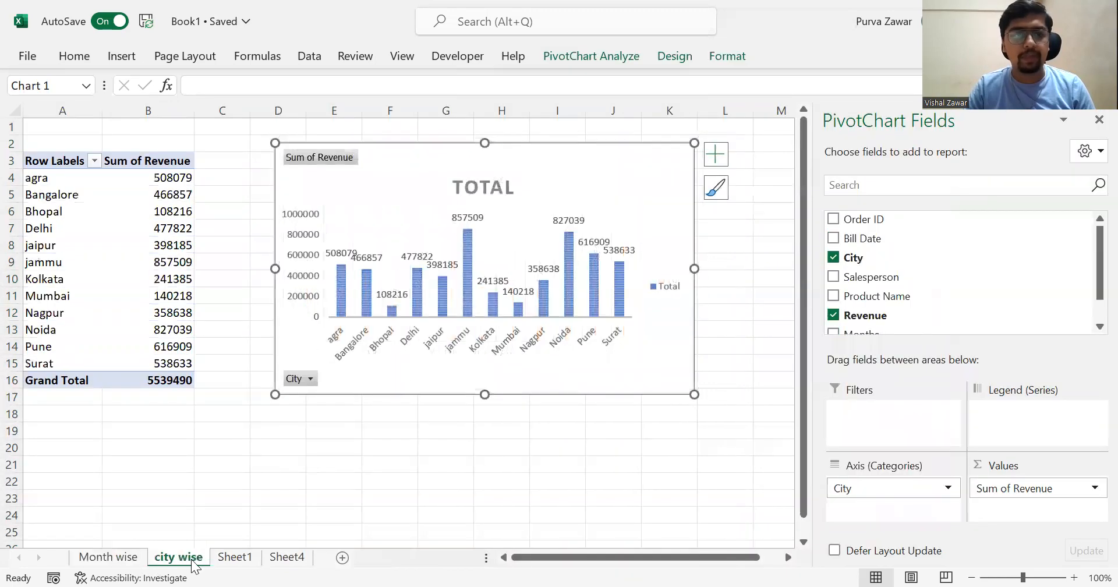
left_click(232, 561)
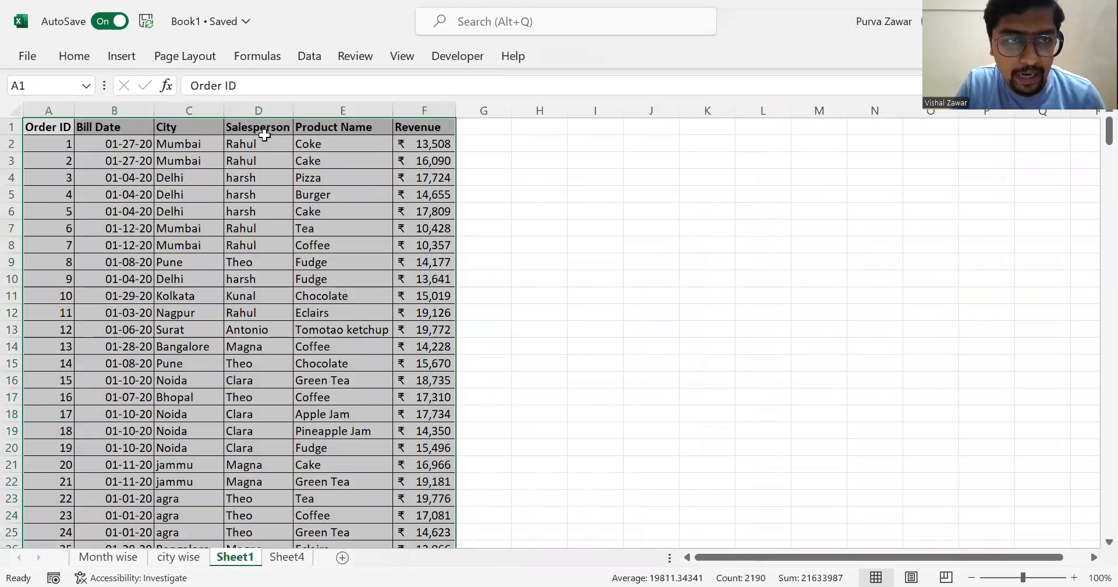
- Rename the new blank worksheet as "Dash board"
left_click(295, 558)
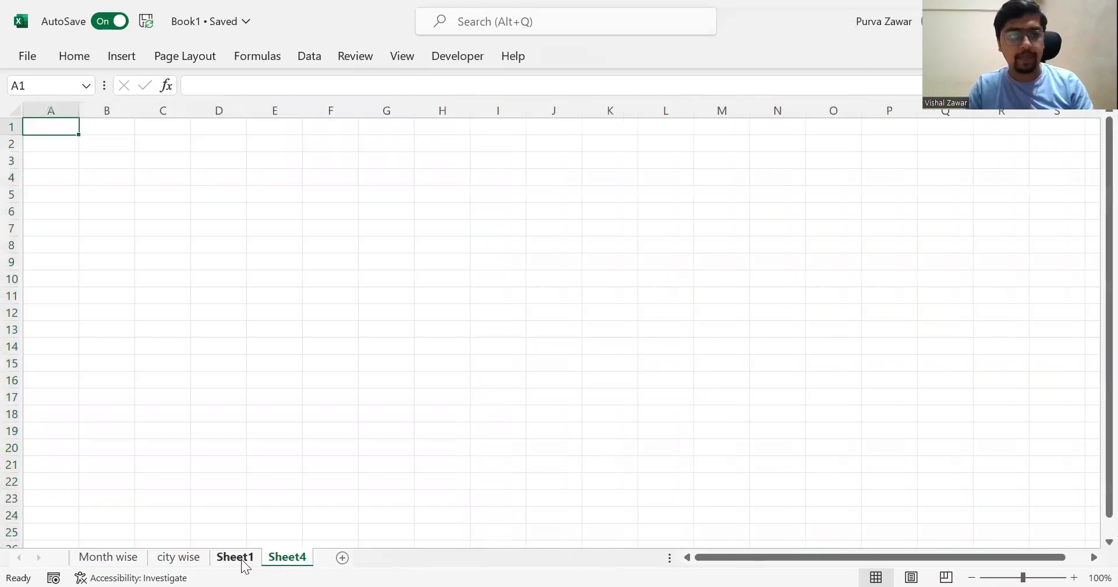
left_click(242, 561)
left_click(274, 560)
type("Dash board")
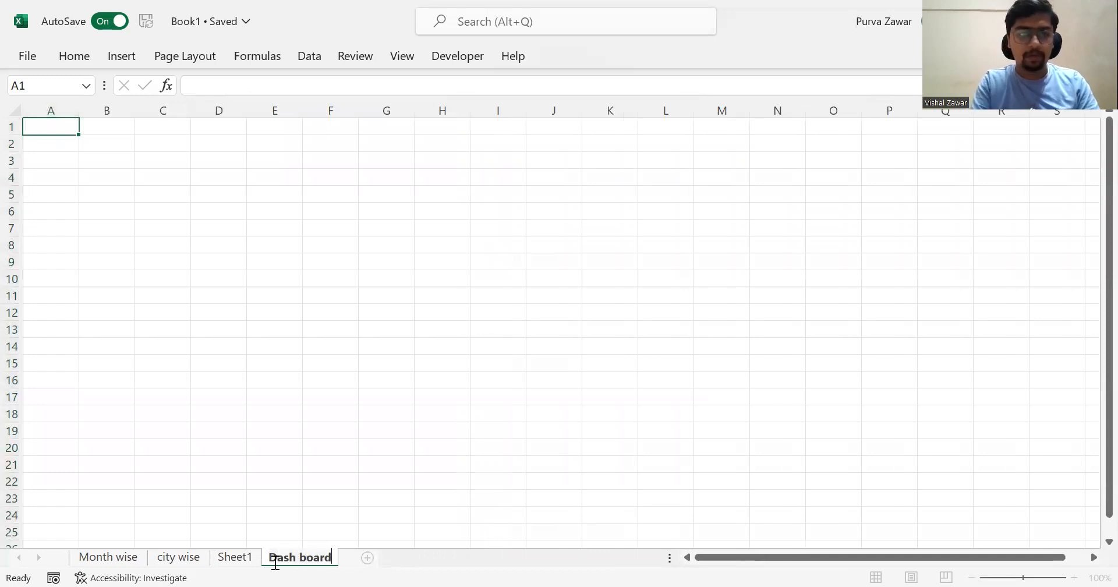
key("Return")
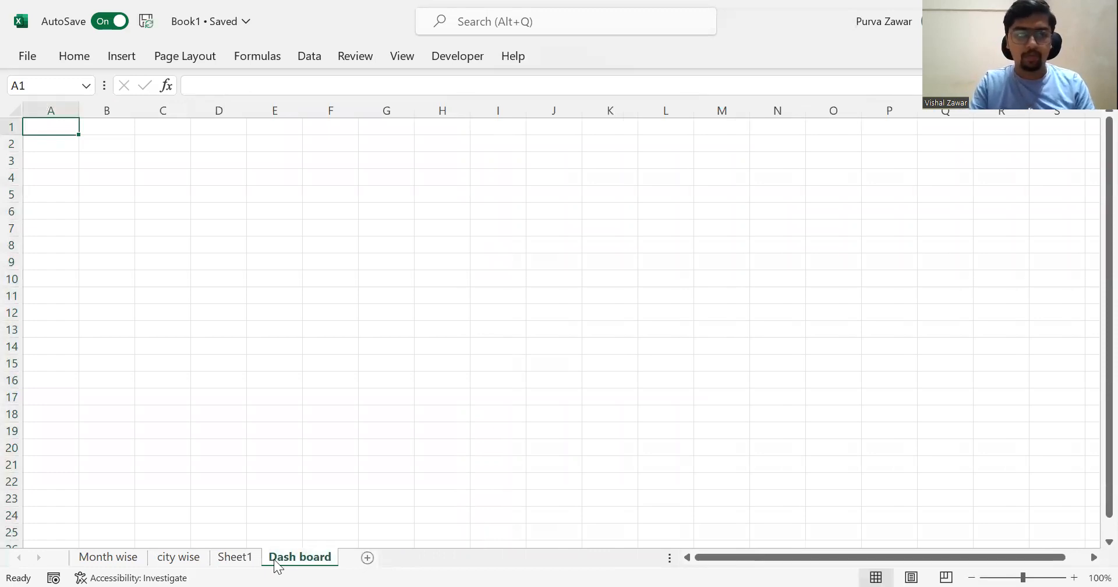
- Copy the city revenue chart from the "city wise" sheet to the "Dash board" sheet, placing it at about cell A1
key("ctrl+Page_Up")
key("ctrl+Page_Up")
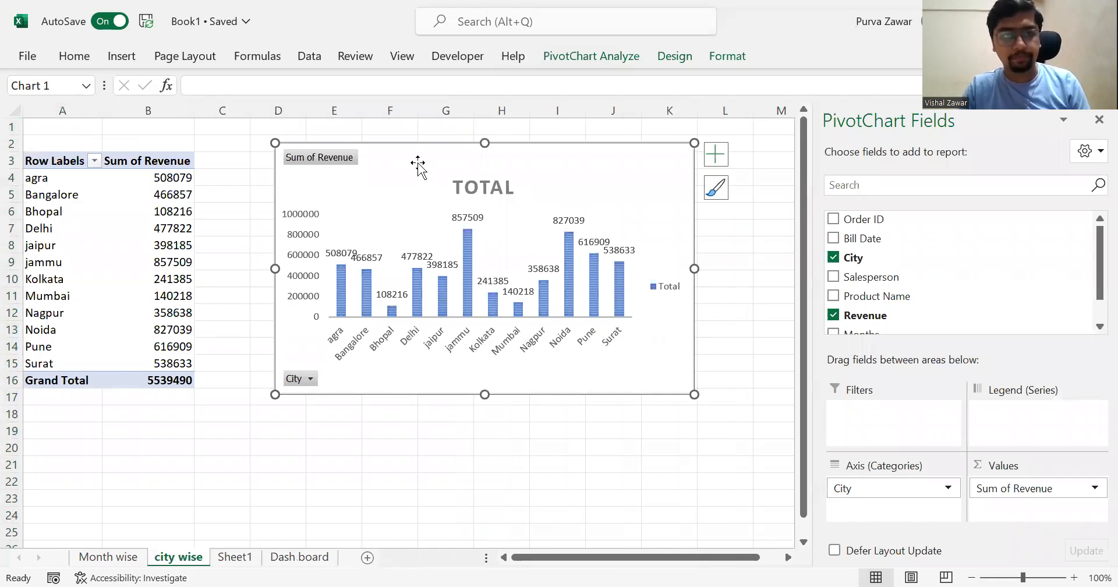
left_click(301, 559)
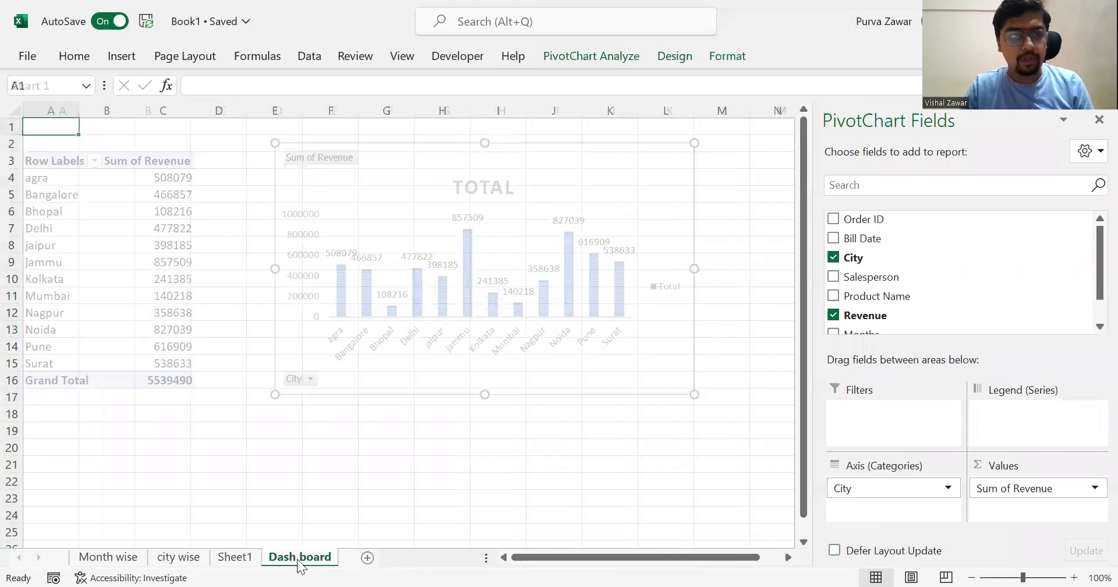
key("ctrl+v")
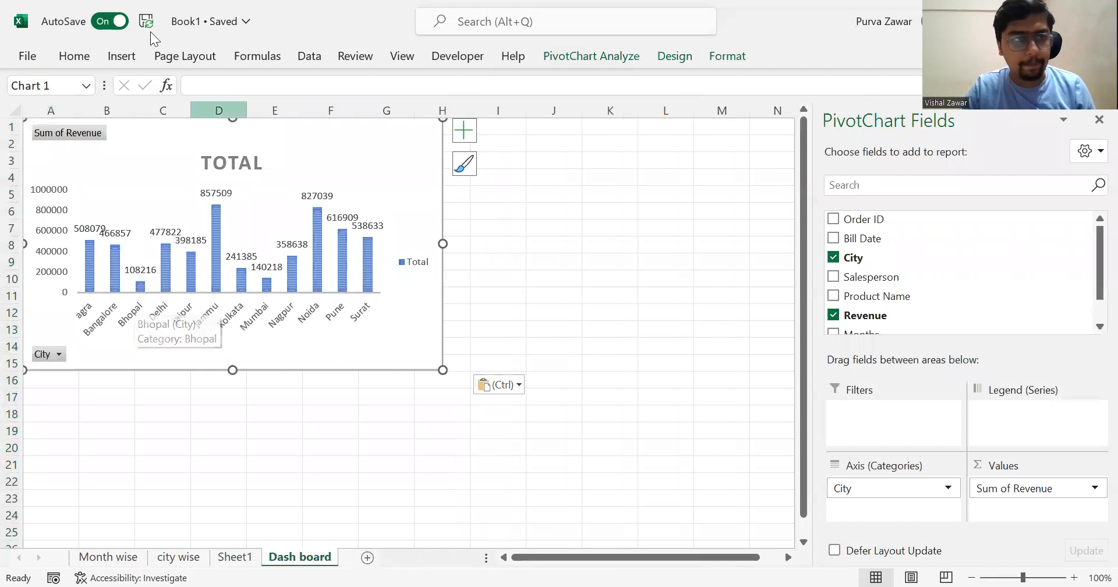
left_click_drag(276, 137, 278, 139)
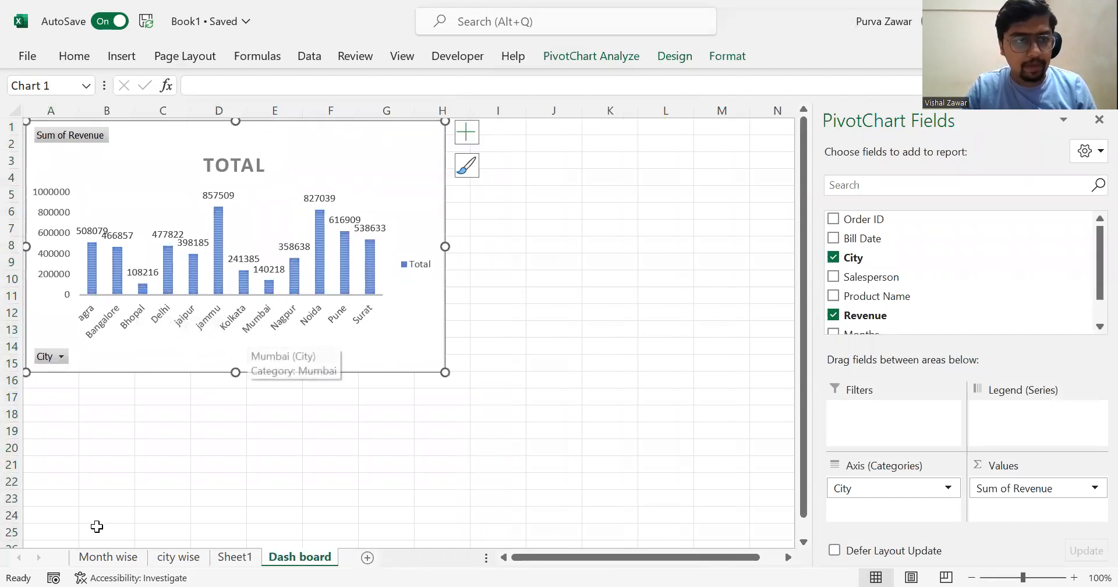
- Copy the monthly revenue chart from the "Month wise" sheet to the "Dash board" sheet, beside the city chart around columns I to P
left_click(87, 560)
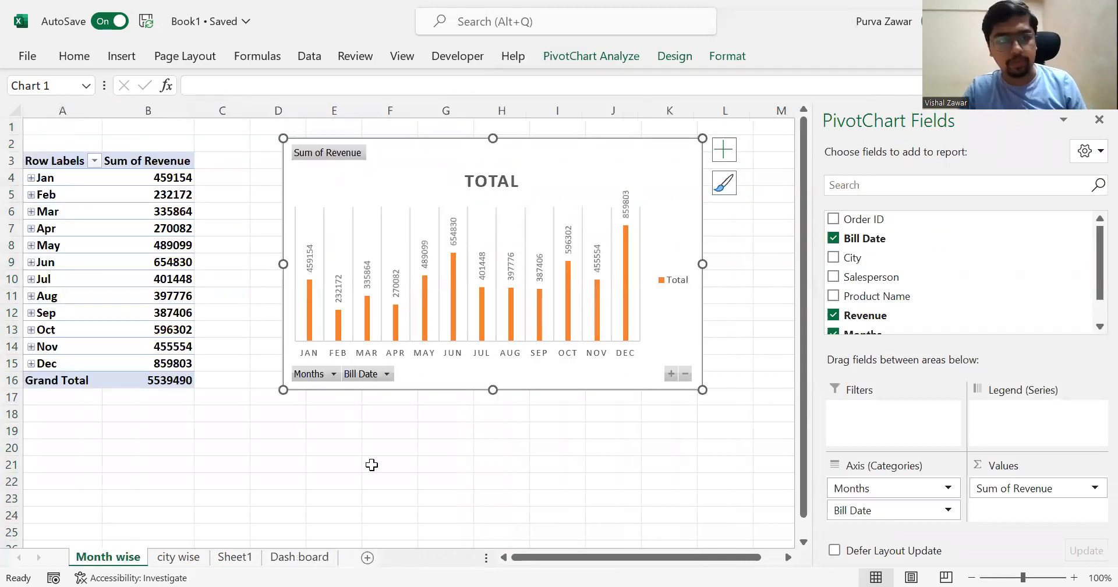
left_click(302, 557)
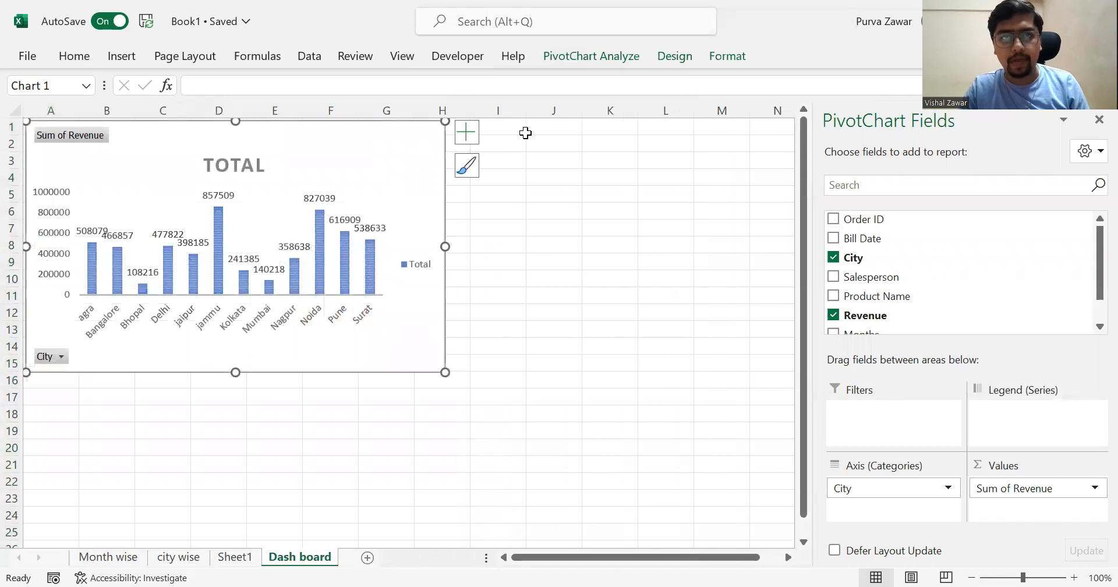
left_click(518, 129)
key("ctrl+v")
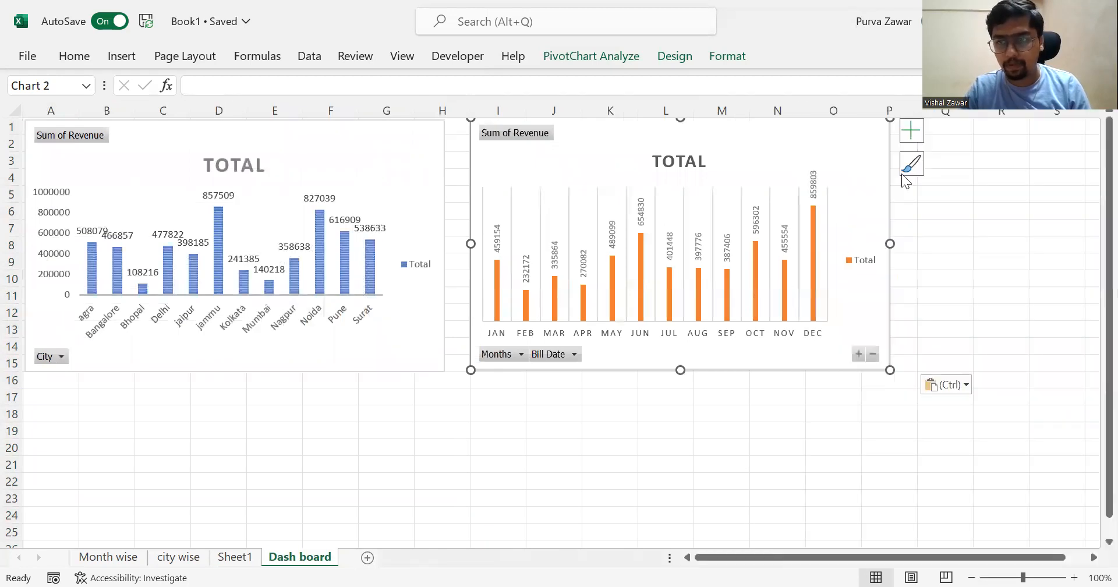
left_click(429, 379)
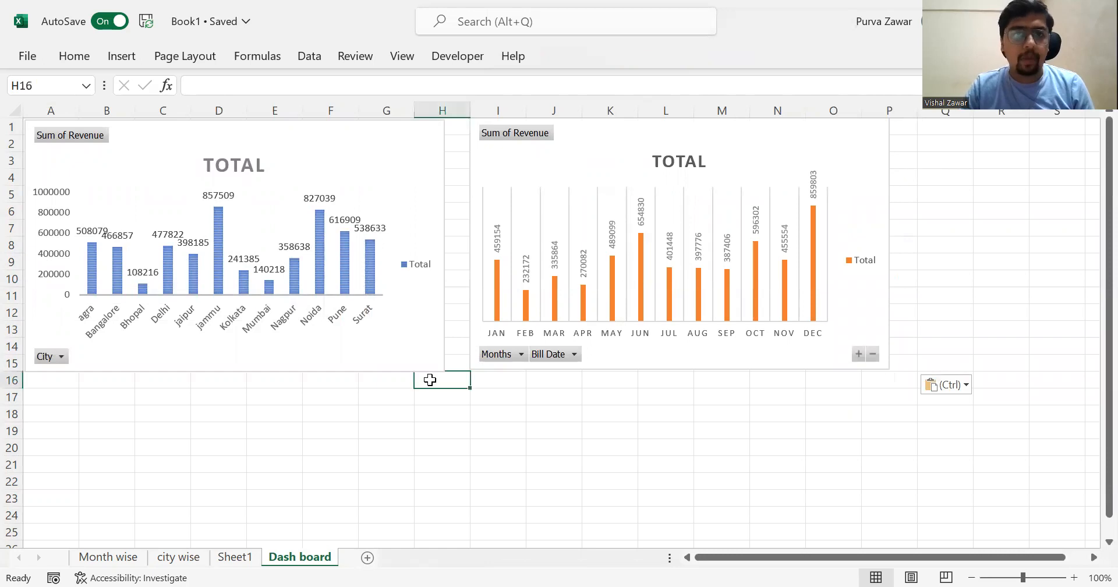
- Insert Salesperson and Product Name slicers for the city revenue chart on the dashboard
left_click(408, 166)
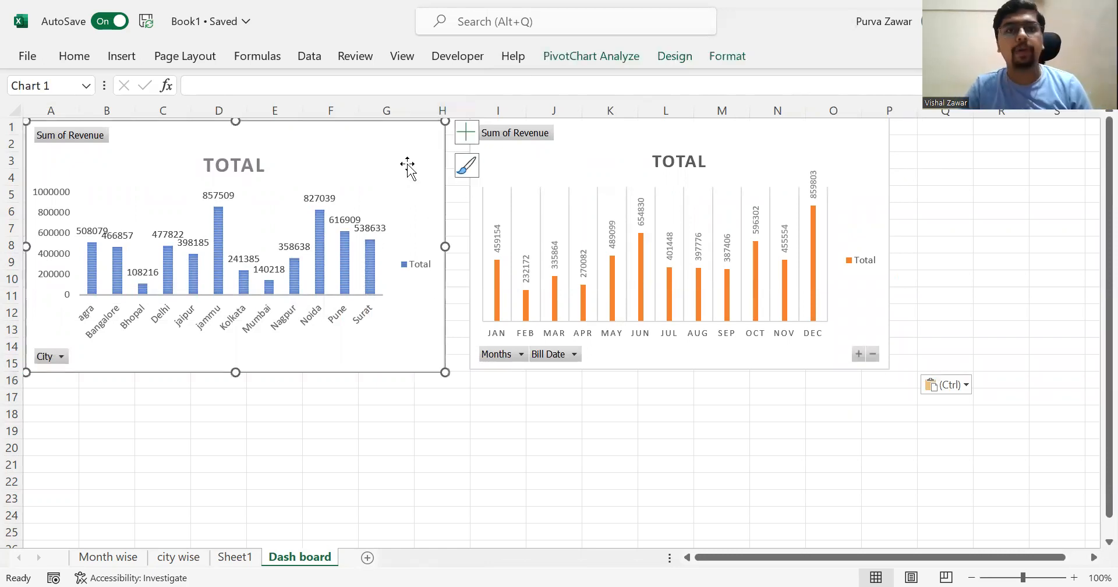
left_click(606, 57)
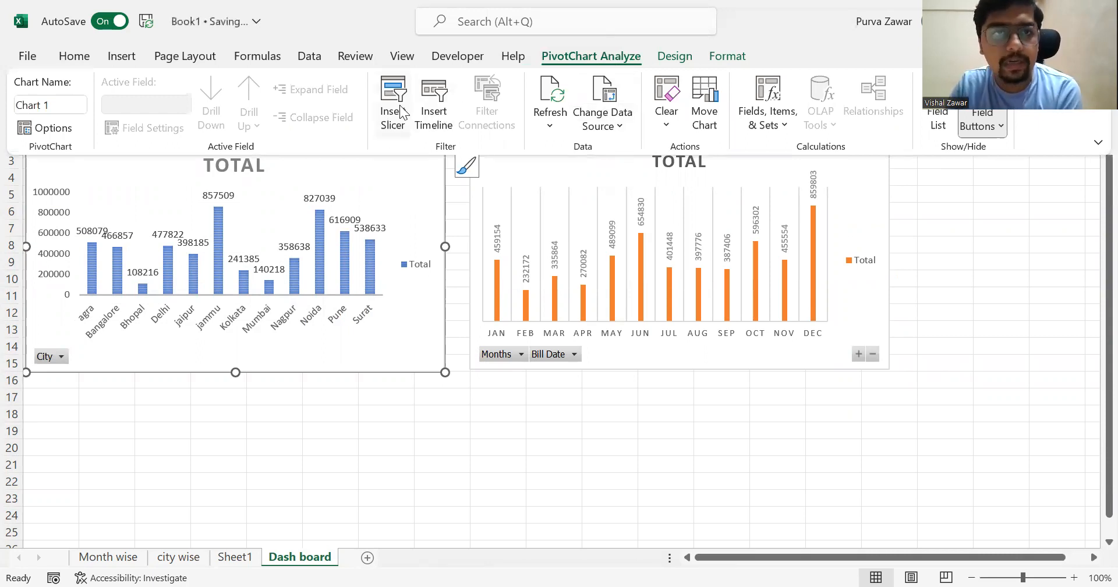
left_click(458, 300)
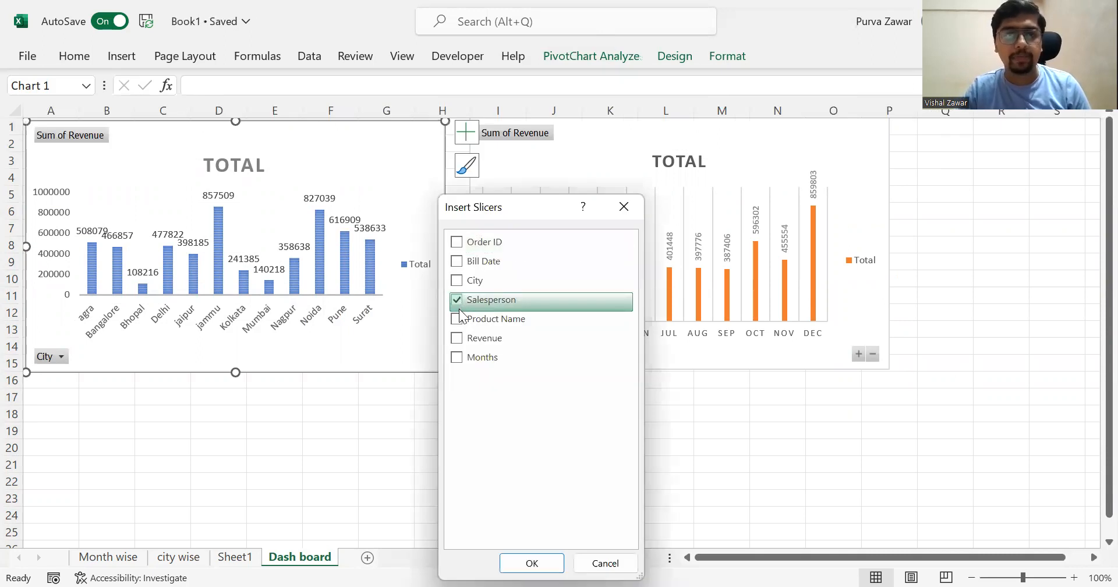
left_click(457, 318)
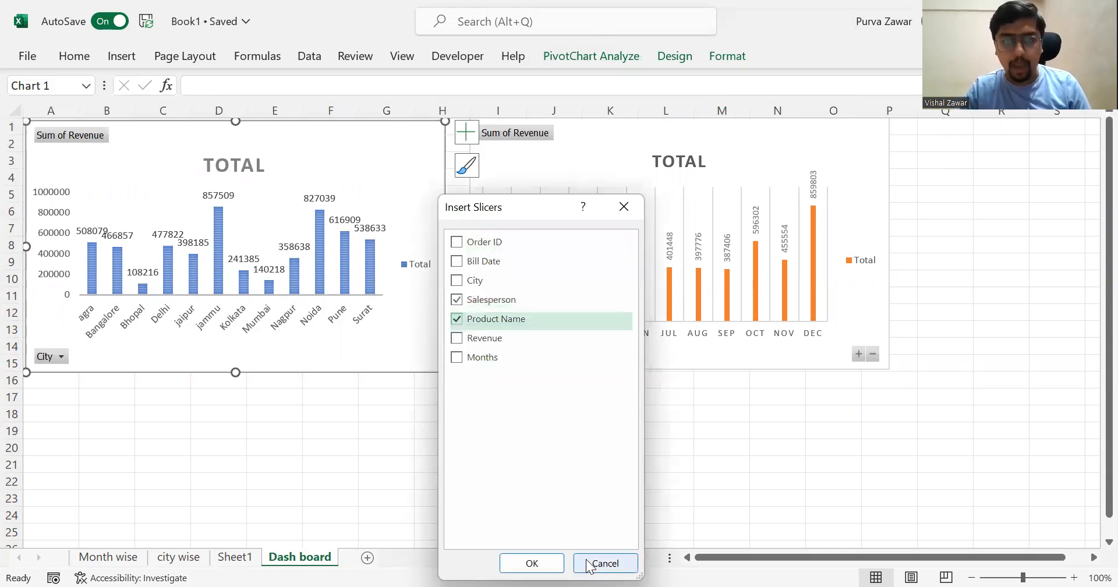
left_click(531, 563)
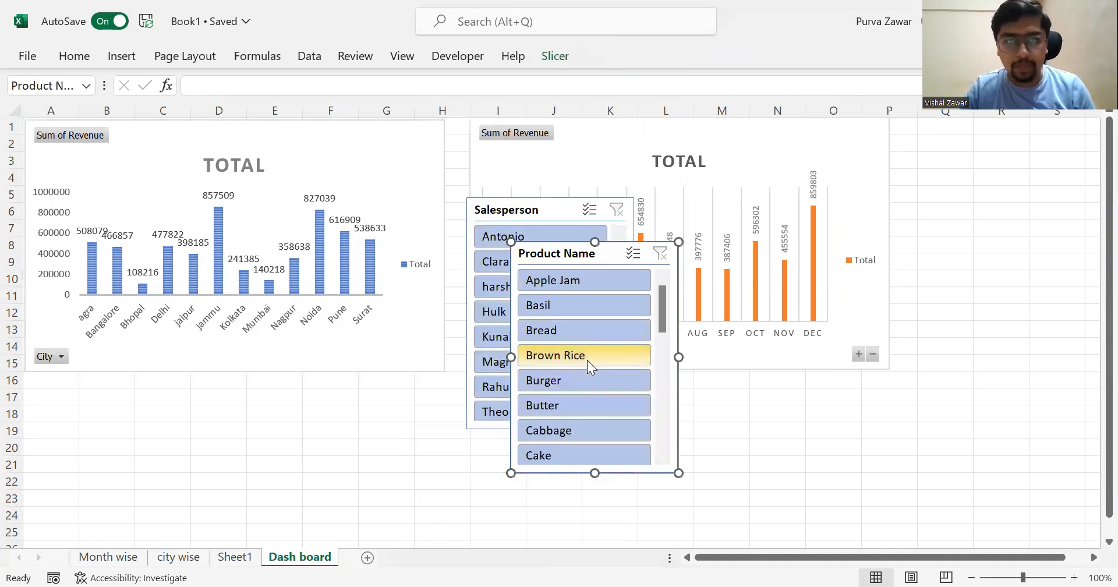
- Move the Salesperson slicer beside the monthly chart, around columns P to S, and place the Product Name slicer directly below it
left_click_drag(554, 210, 986, 134)
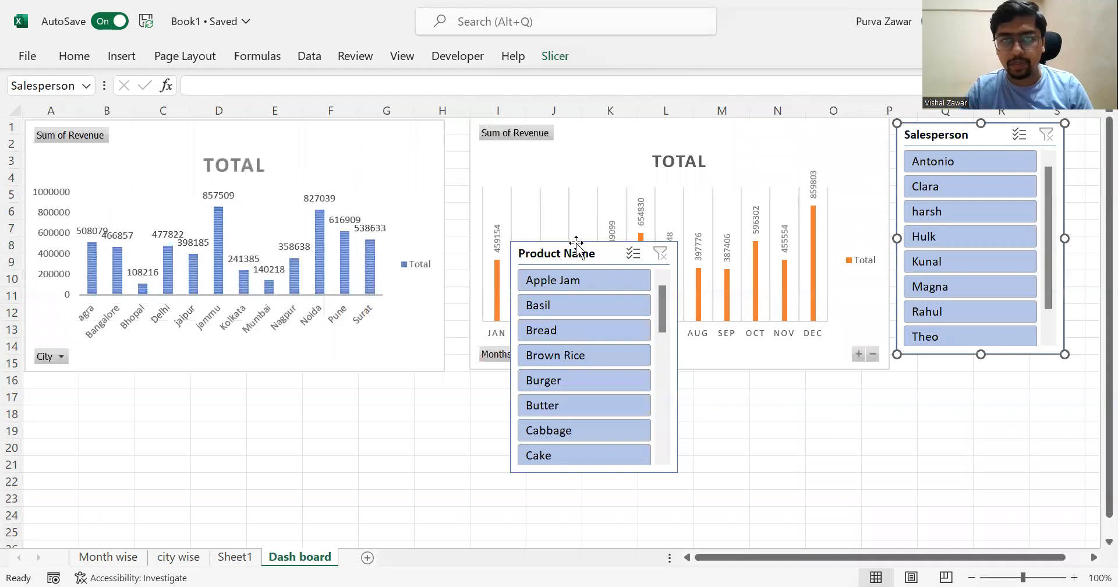
left_click(567, 264)
left_click_drag(567, 262, 950, 375)
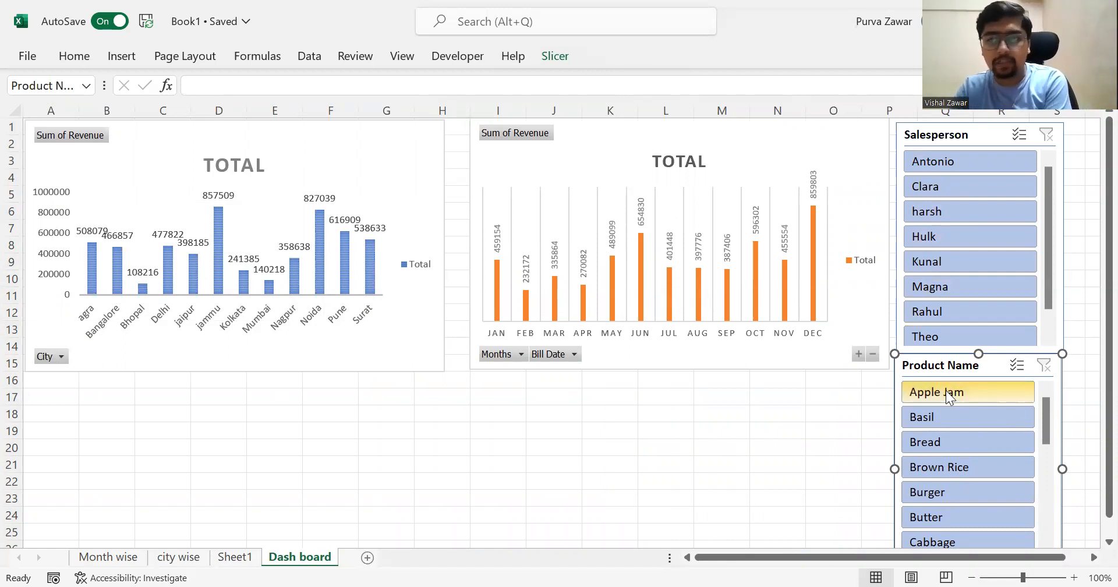
- Test the Product Name slicer by filtering for Bread, and clear that filter again
left_click(941, 437)
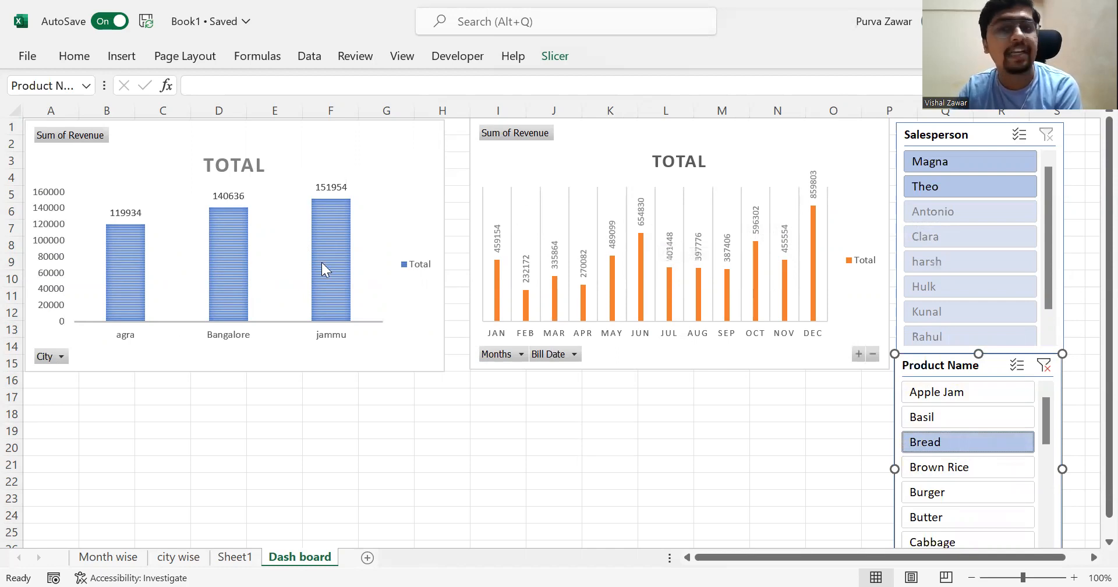
left_click(1053, 369)
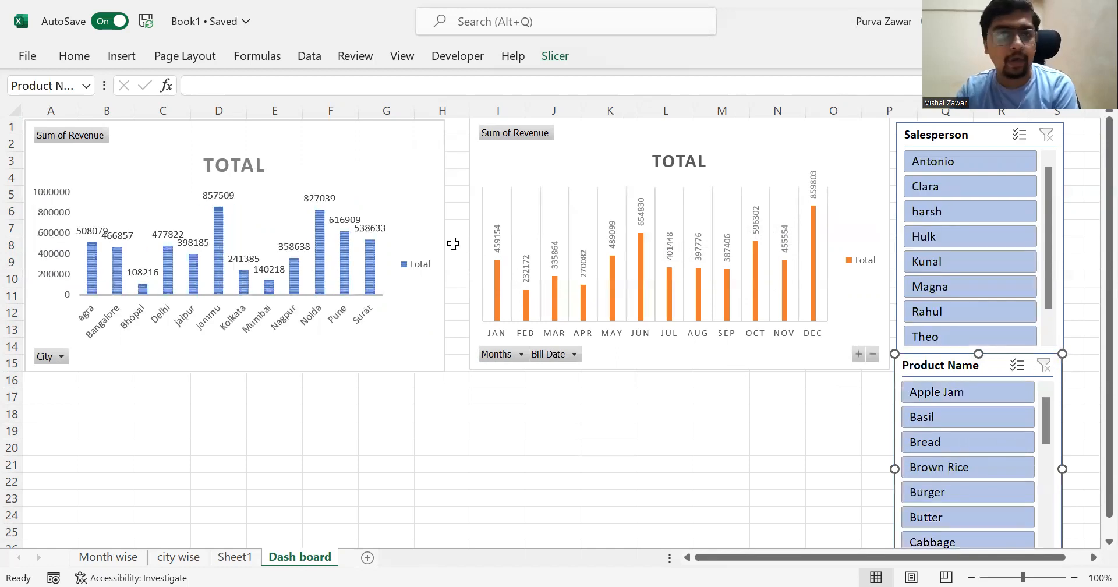
- Connect the monthly revenue PivotChart on the "Month wise" sheet to the dashboard's Product Name and Salesperson filters
left_click(117, 557)
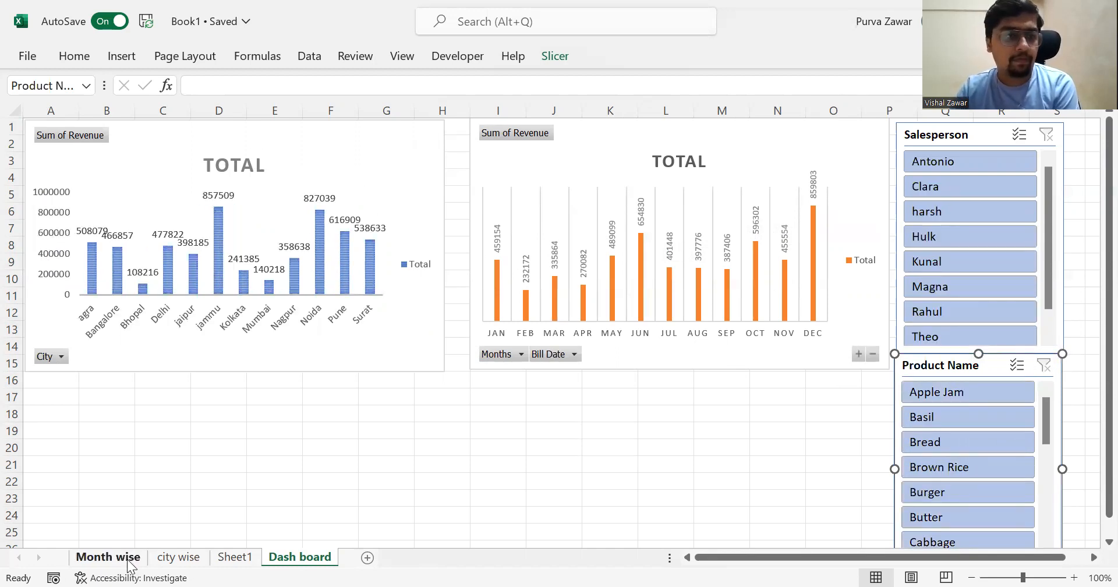
left_click(570, 62)
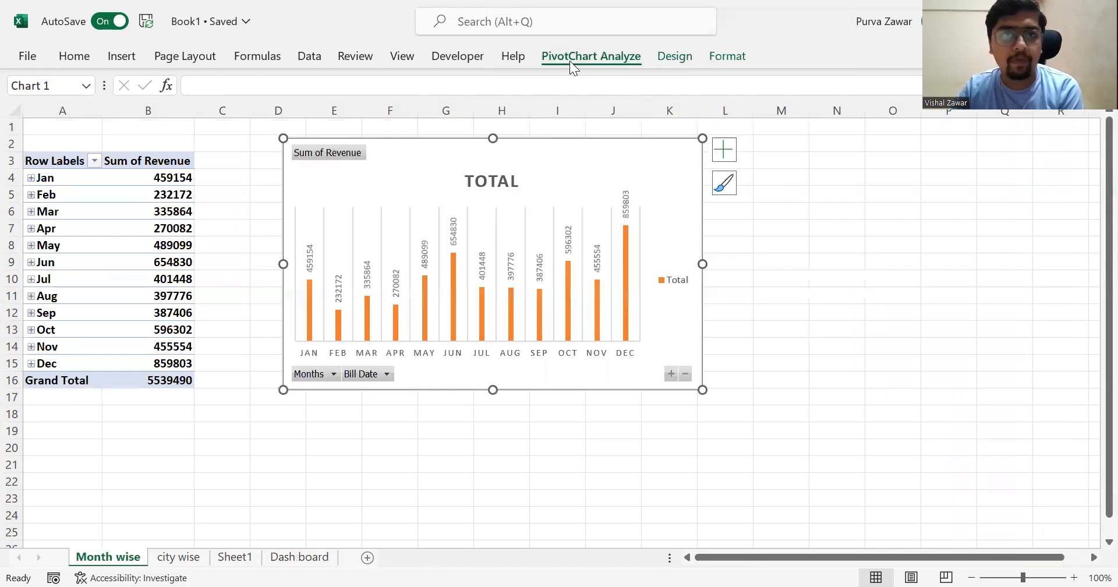
left_click(499, 105)
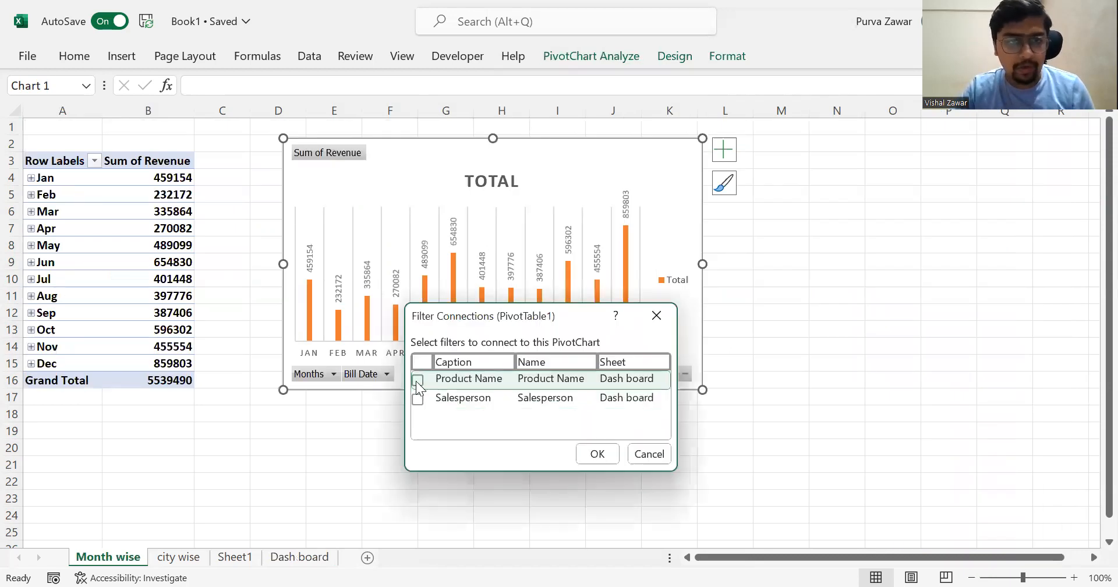
left_click(417, 399)
left_click(591, 454)
- Check the filter connections of the city revenue chart on the "city wise" sheet, keeping Product Name and Salesperson selected
left_click(185, 557)
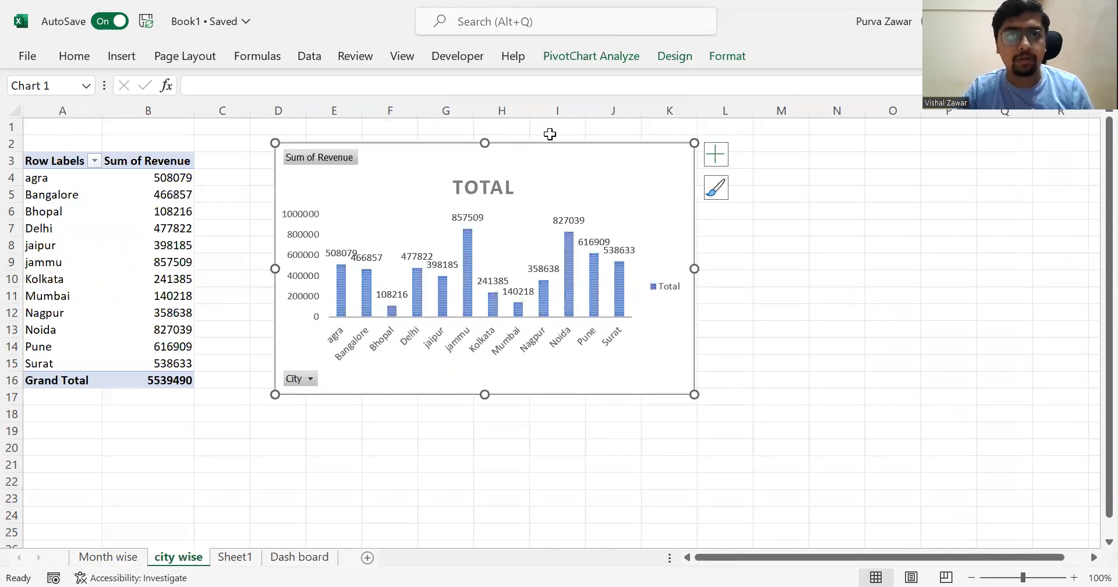
left_click(607, 61)
left_click(612, 53)
left_click(499, 111)
left_click(598, 454)
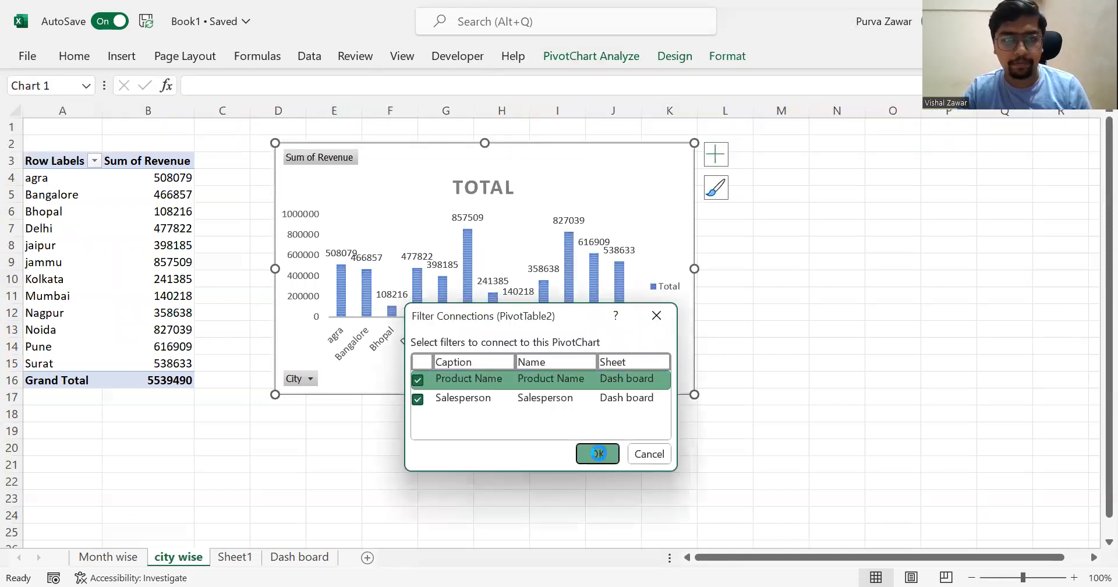
- Fill the entire "Dash board" sheet background with a light orange theme colour
left_click(325, 563)
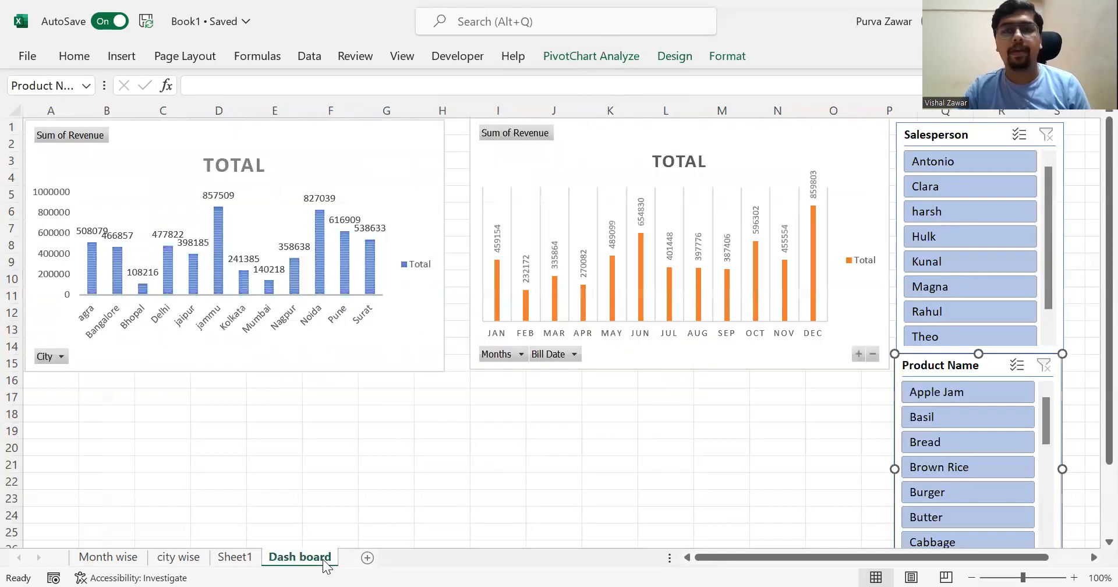
left_click(773, 412)
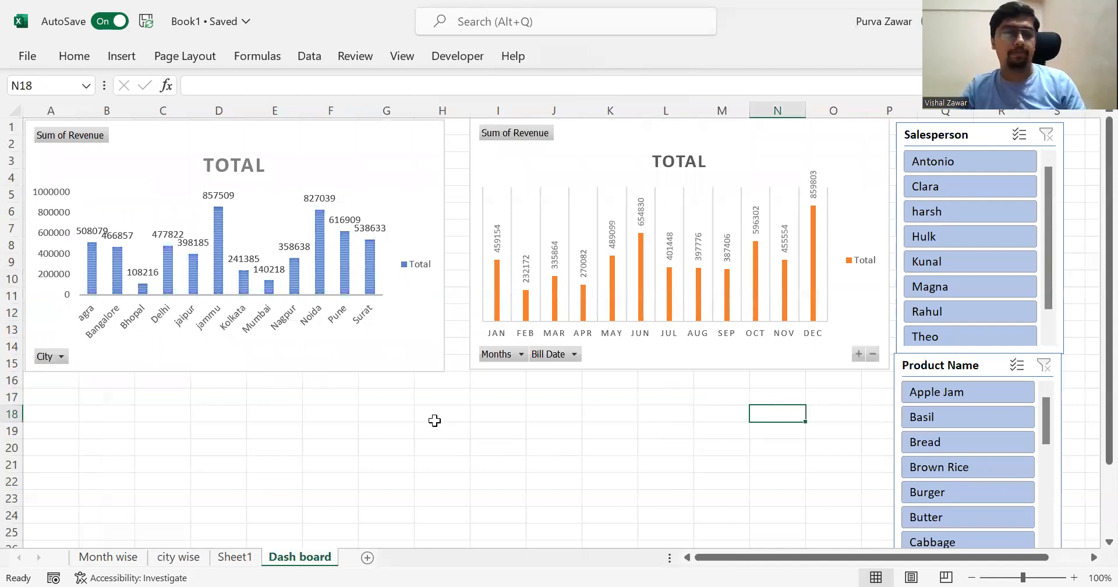
key("ctrl+a")
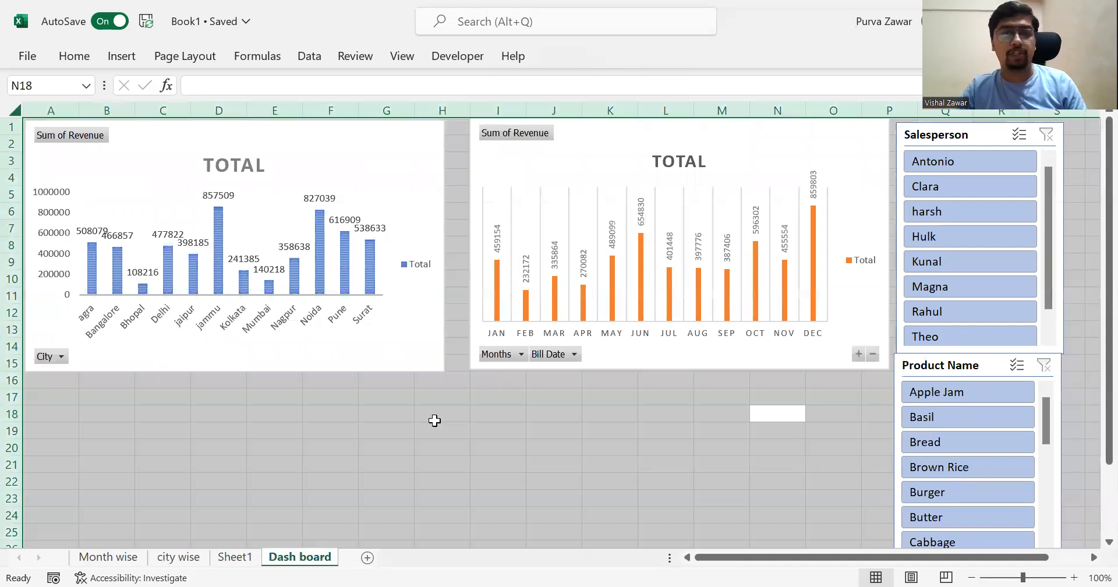
left_click(83, 62)
left_click(298, 118)
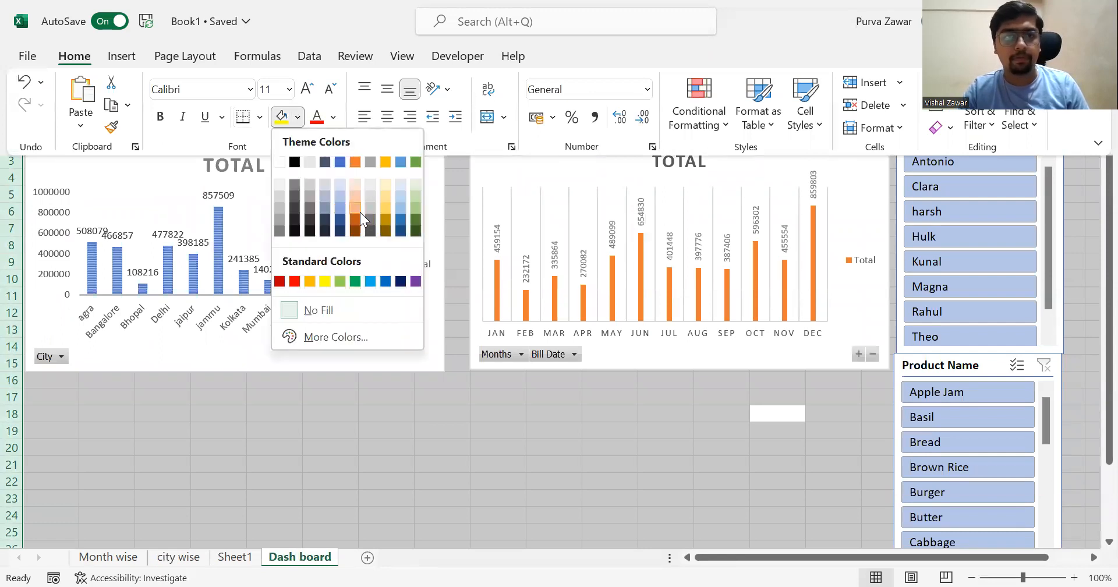
left_click(359, 212)
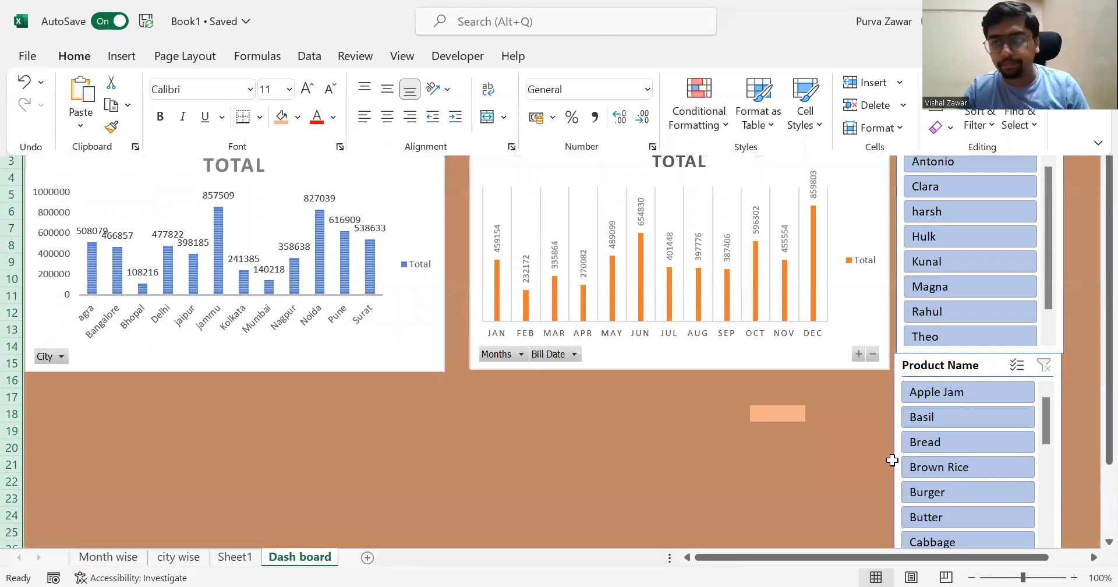
- Nudge the Product Name slicer so its edges line up with the Salesperson slicer above it
left_click(969, 367)
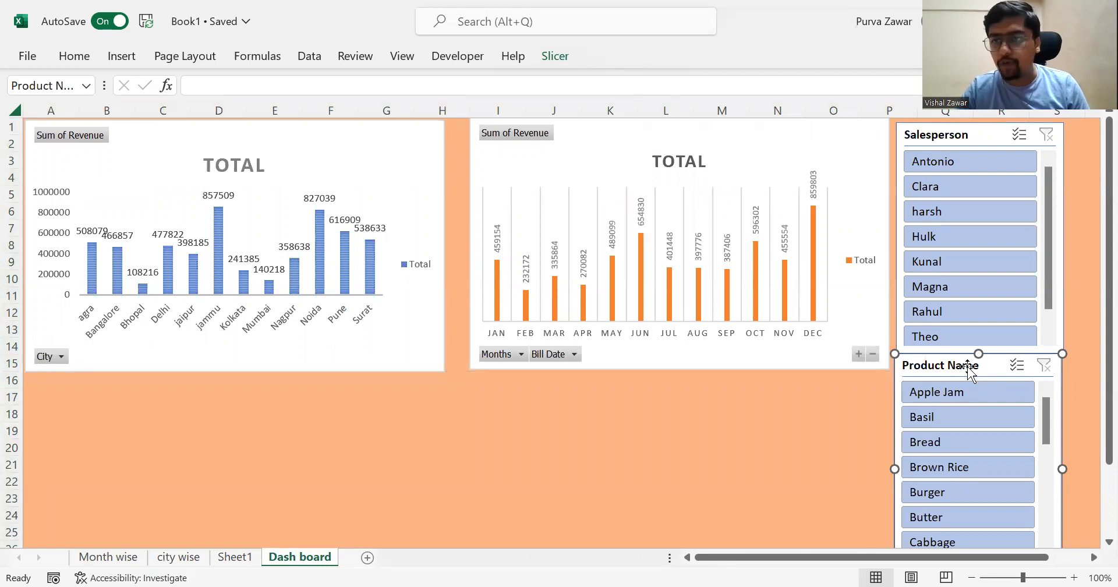
mouse_move(1048, 427)
left_mouse_down()
mouse_move(1061, 526)
mouse_move(1043, 416)
left_mouse_up()
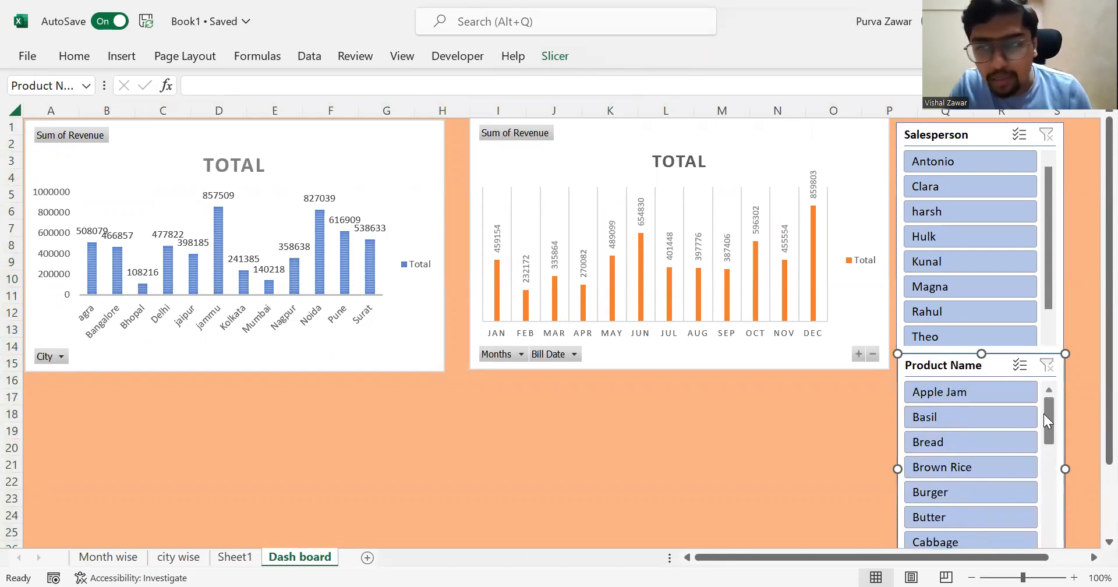
- Test both slicers by filtering for Bread and the first available salesperson, and clear both filters
left_click(947, 438)
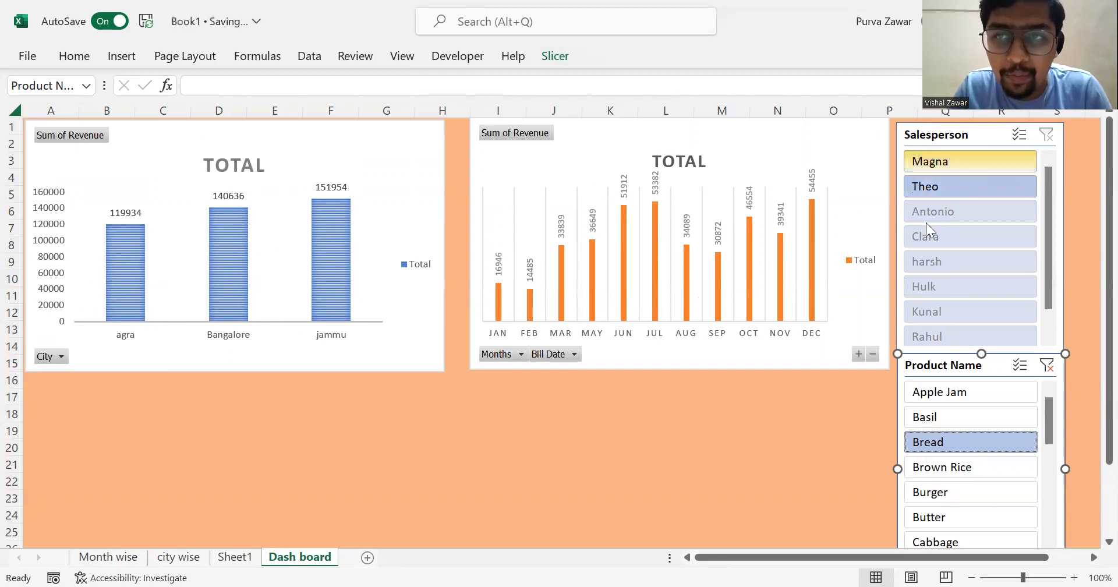
left_click(959, 167)
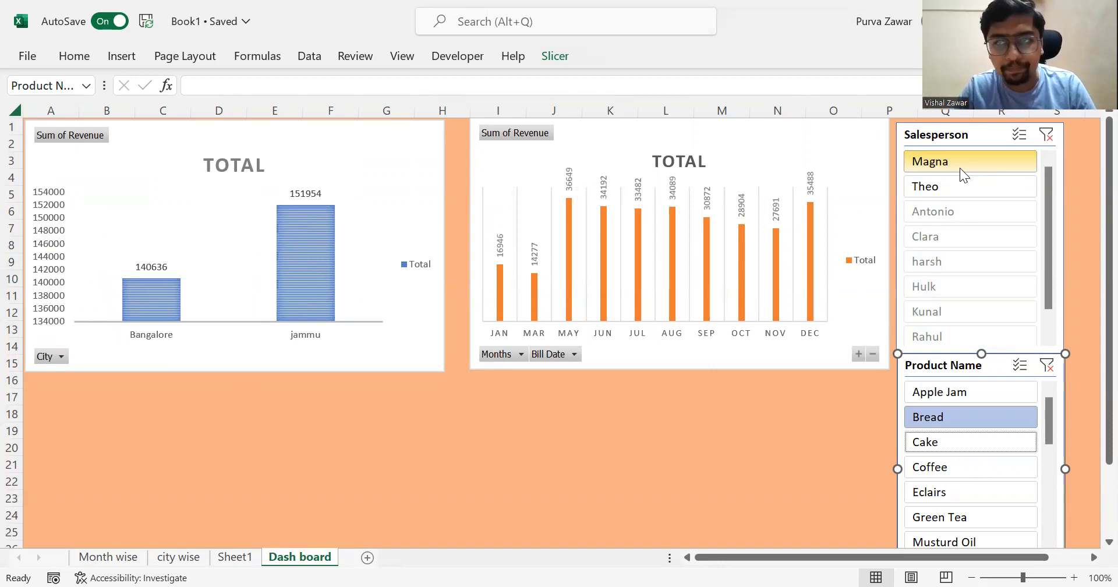
left_click(1047, 138)
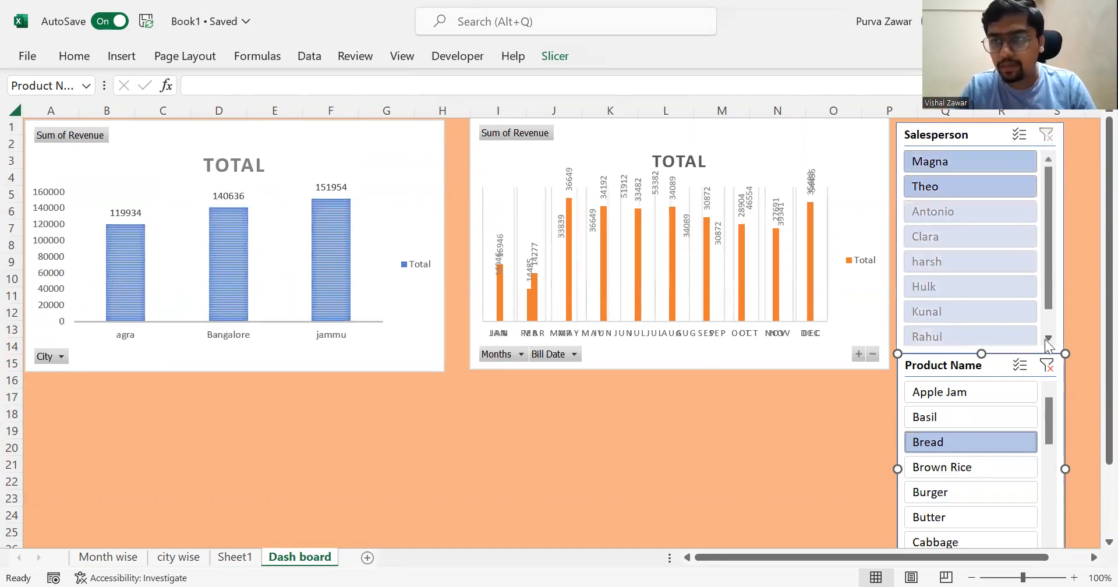
left_click(1047, 367)
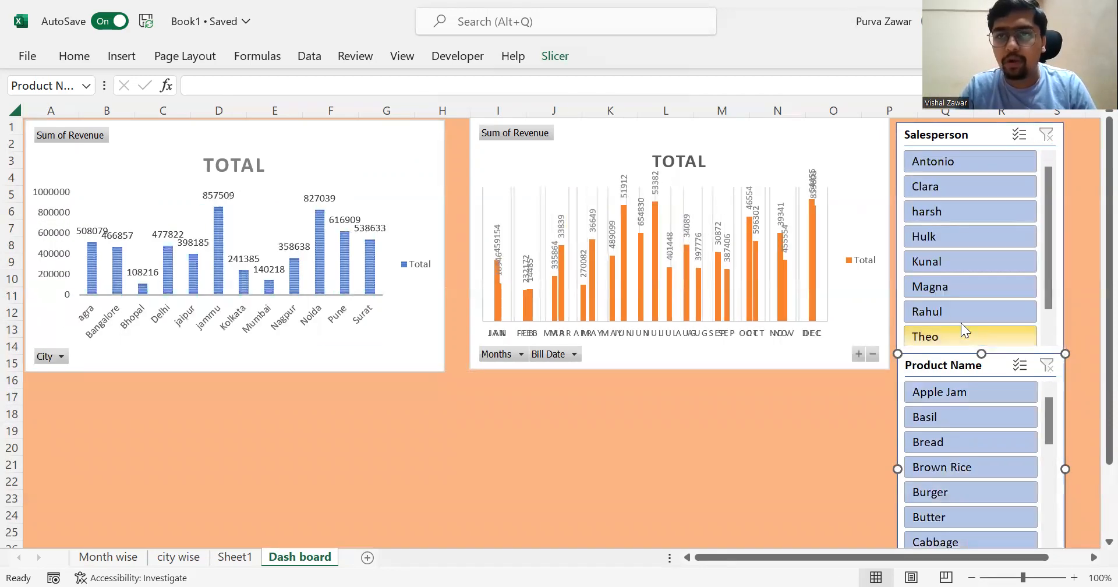
- Filter the dashboard to the fifth listed salesperson and review which products remain available in the Product Name slicer
left_click(927, 263)
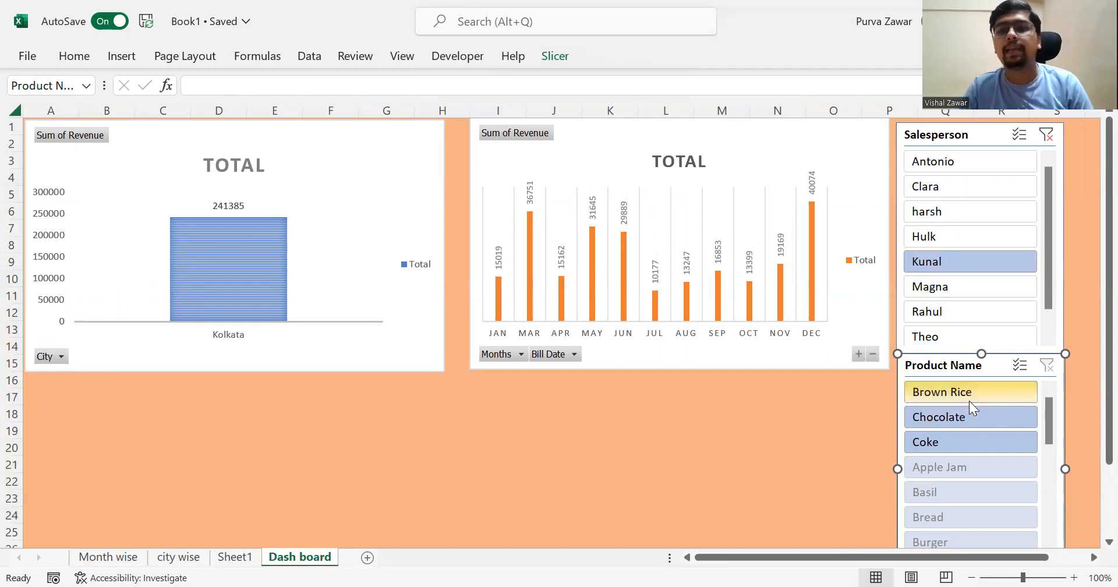
scroll(961, 486, "down", 2)
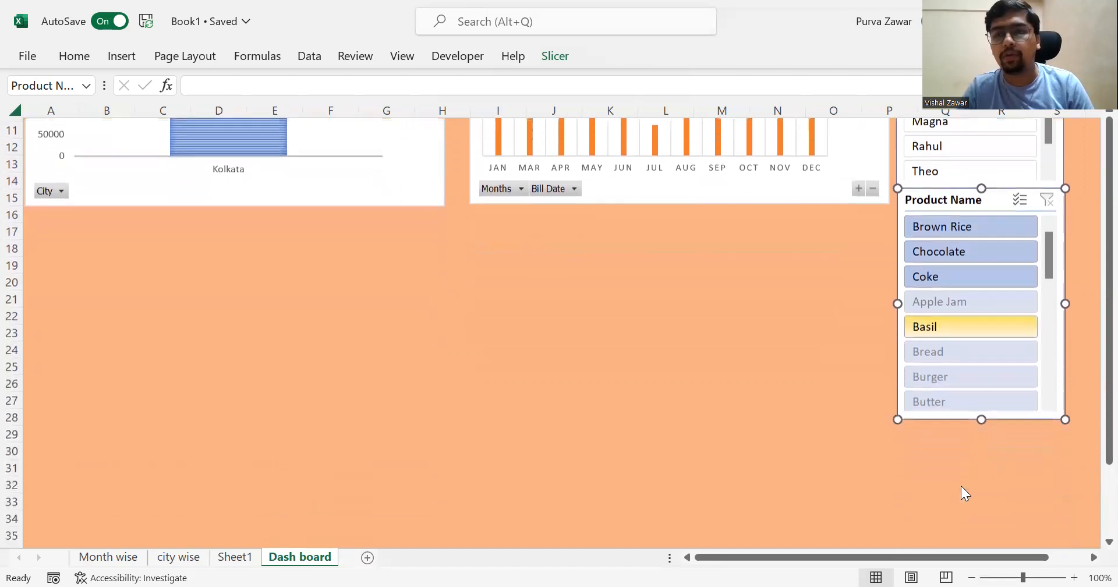
scroll(935, 315, "up", 3)
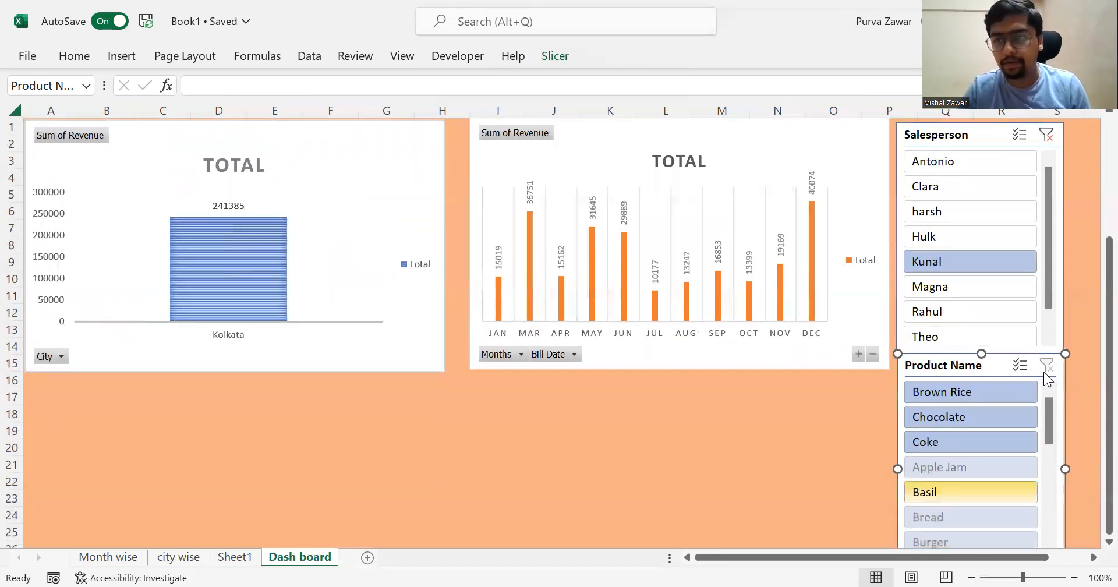
left_click_drag(1053, 441, 1058, 513)
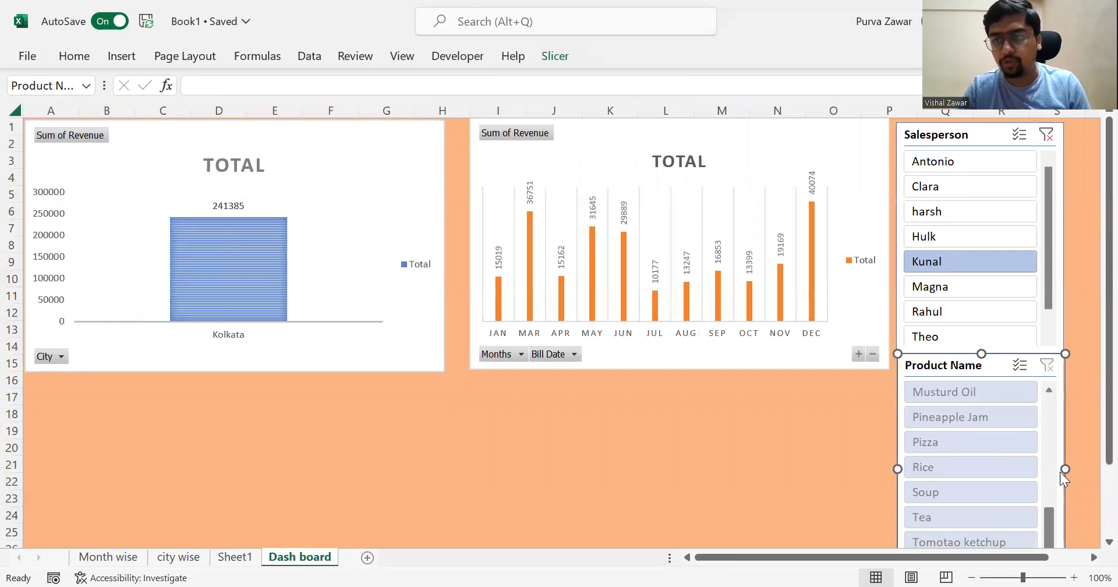
scroll(1061, 471, "up", 10)
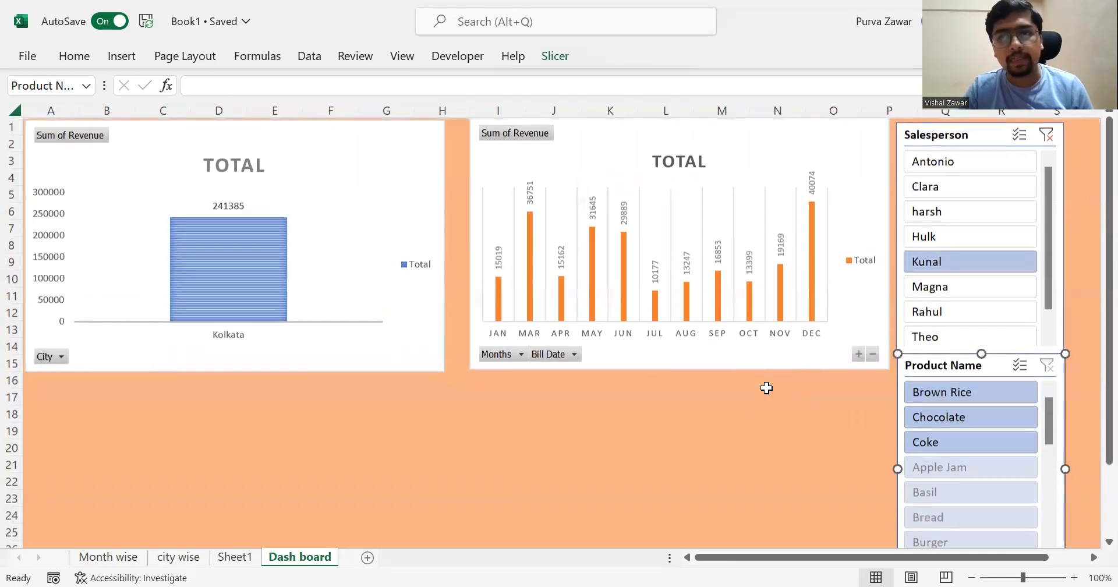
- Narrow that salesperson's results to Chocolate, and clear the Salesperson and Product Name filters
left_click(963, 422)
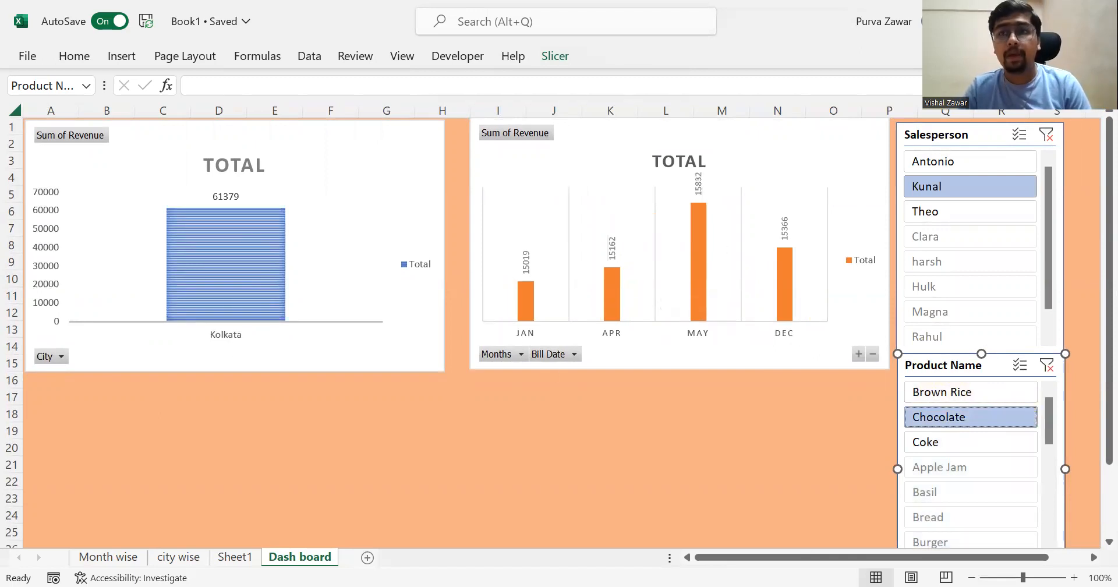
left_click(1046, 135)
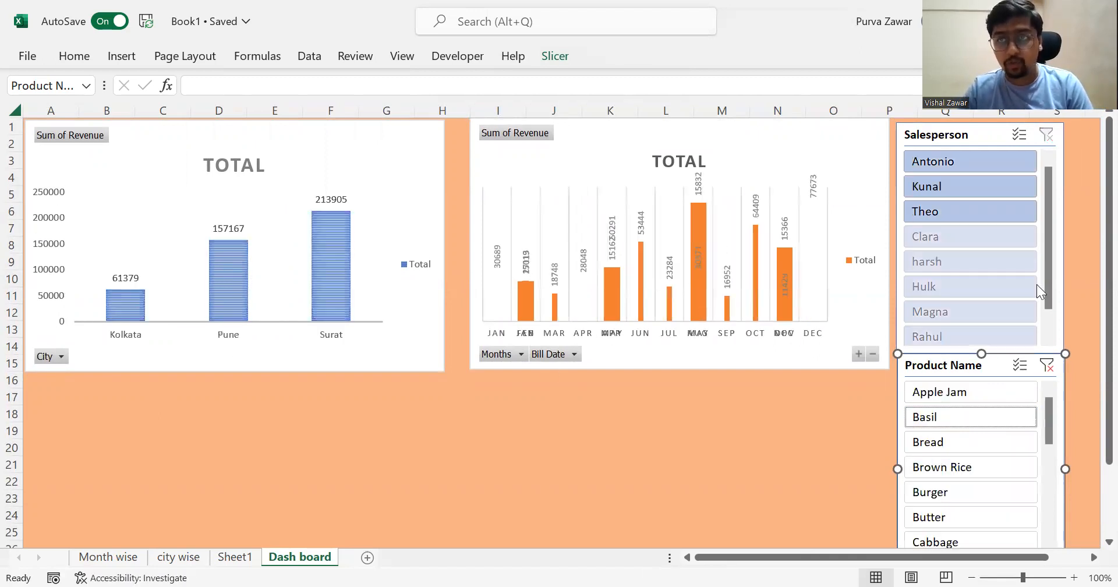
left_click(1047, 366)
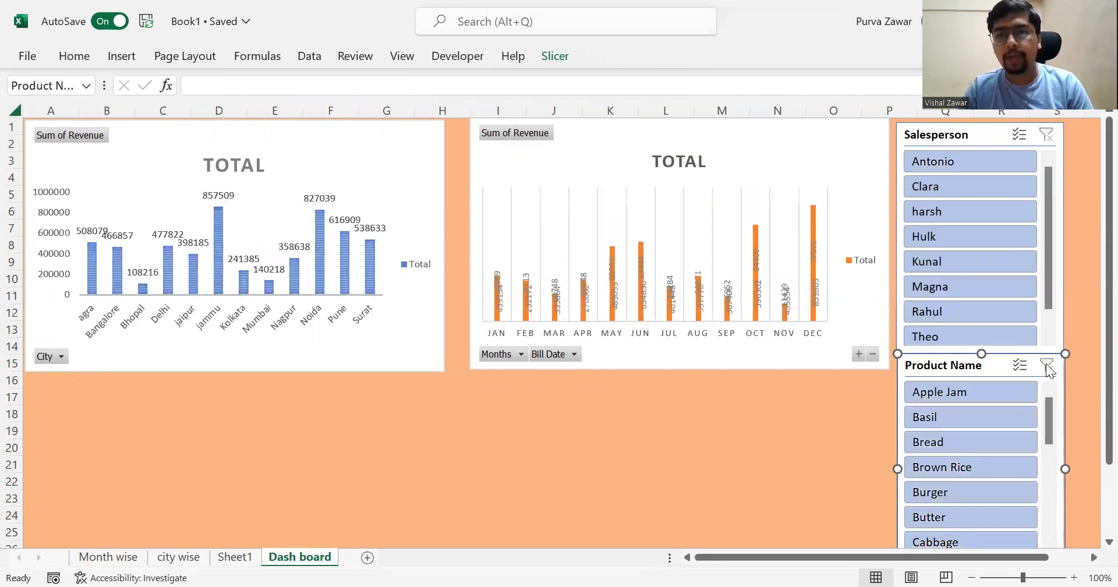
- Enable multi-select on the Salesperson slicer with the fifth and seventh listed salespeople chosen, and review their available products
left_click(935, 272)
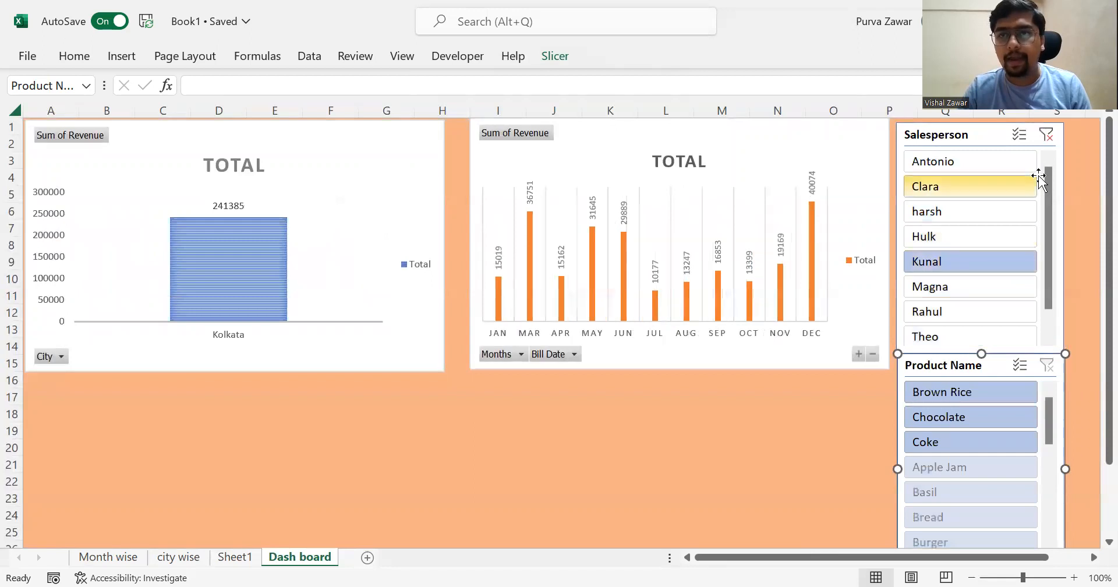
left_click(1018, 134)
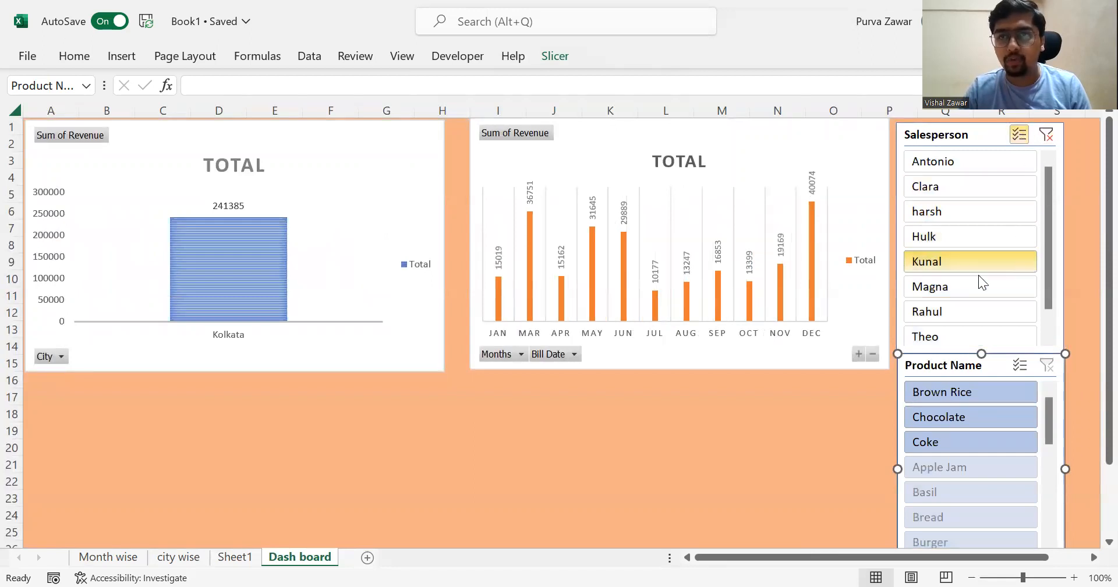
left_click(955, 309)
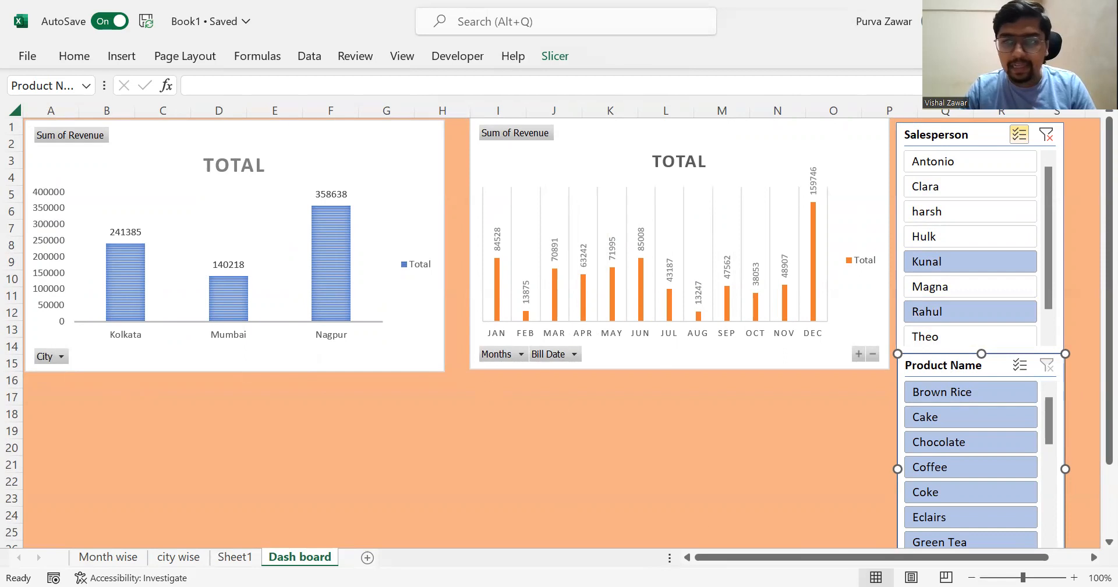
scroll(974, 478, "down", 3)
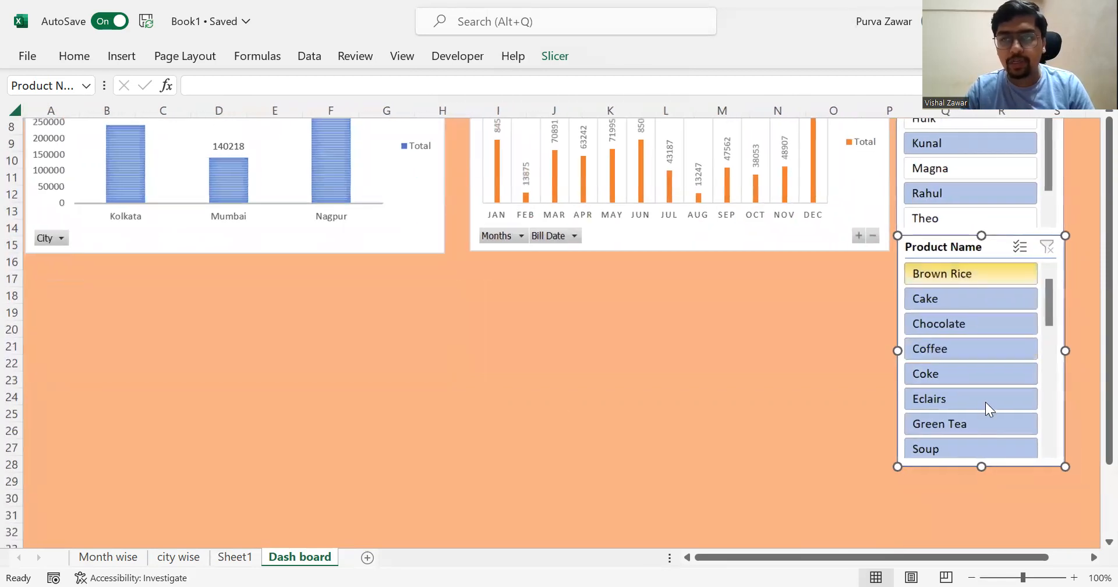
scroll(985, 402, "down", 2)
scroll(985, 401, "up", 5)
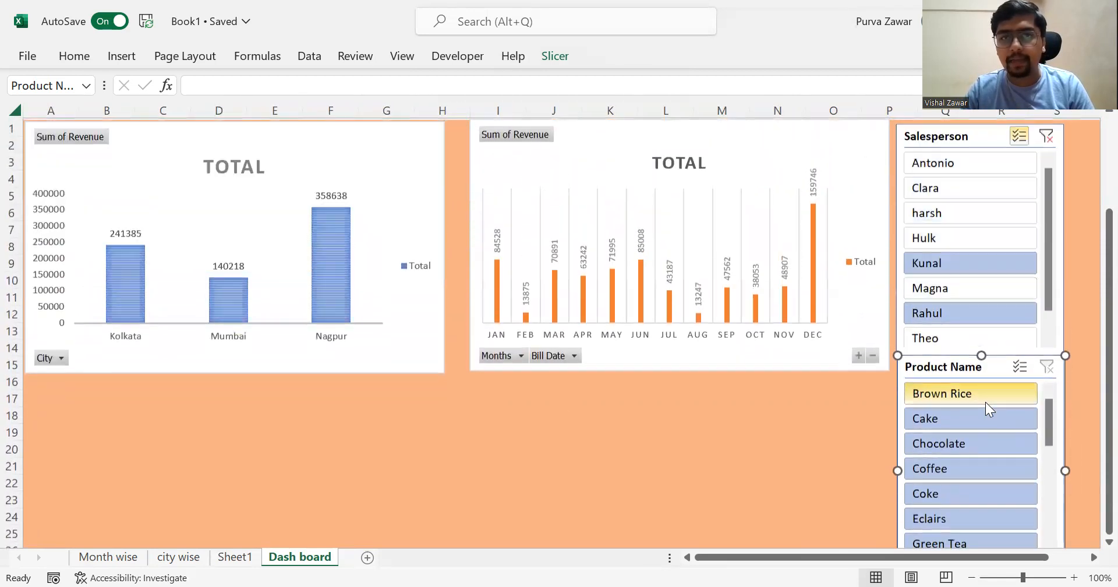
left_click_drag(1050, 430, 1055, 383)
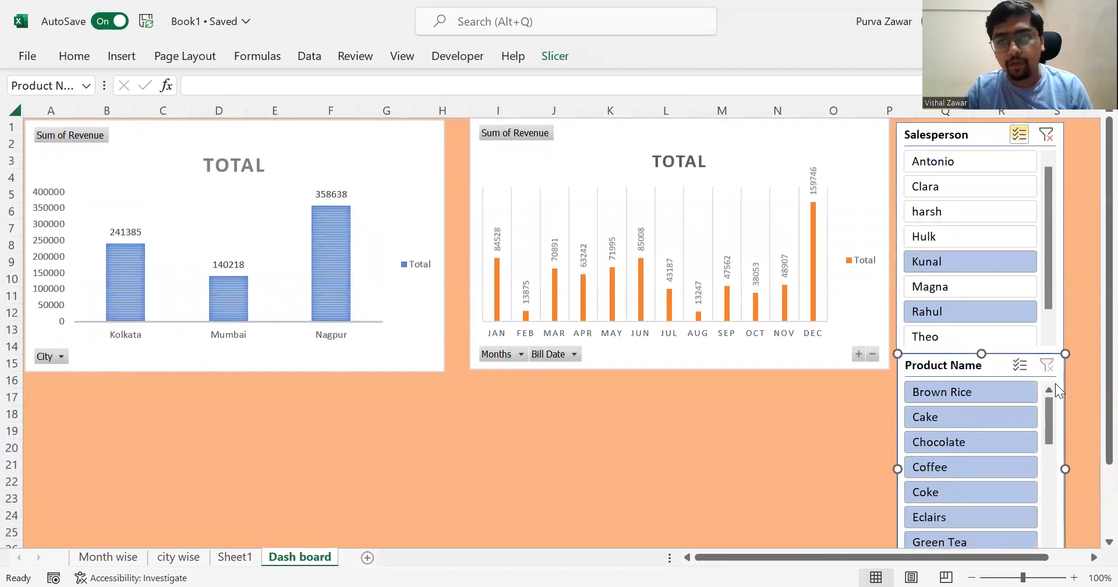
- Narrow the two salespeople's results to Cake, and clear both slicer filters to restore the full dashboard
left_click(951, 413)
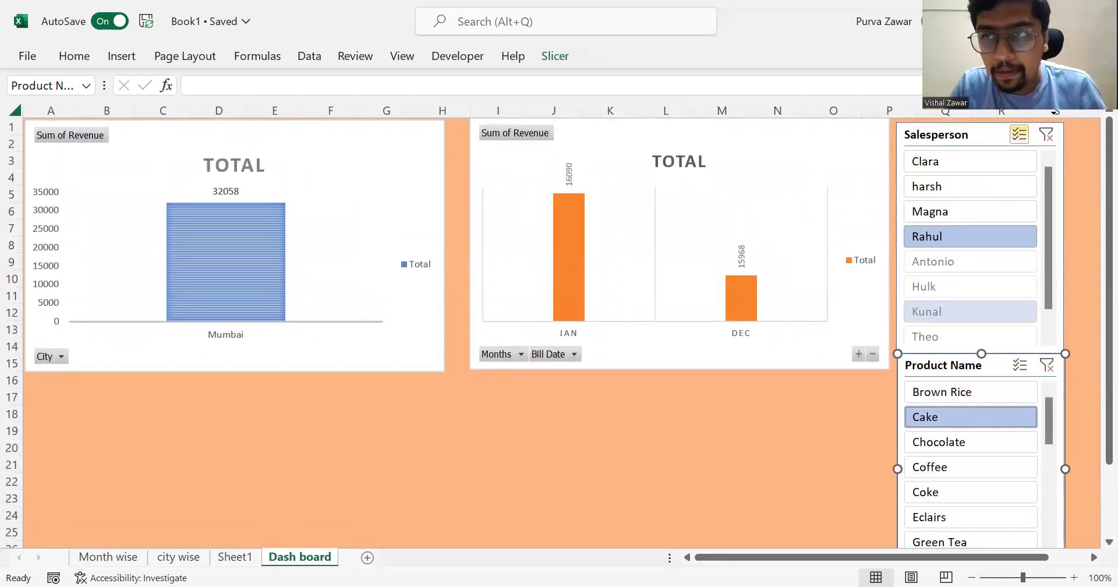
left_click(1048, 135)
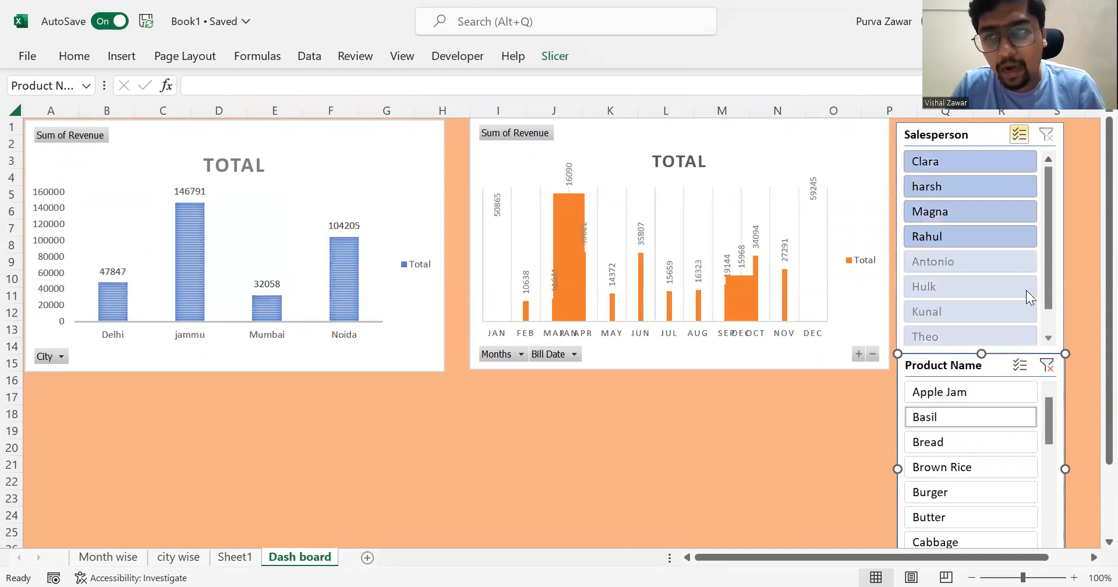
left_click(1047, 365)
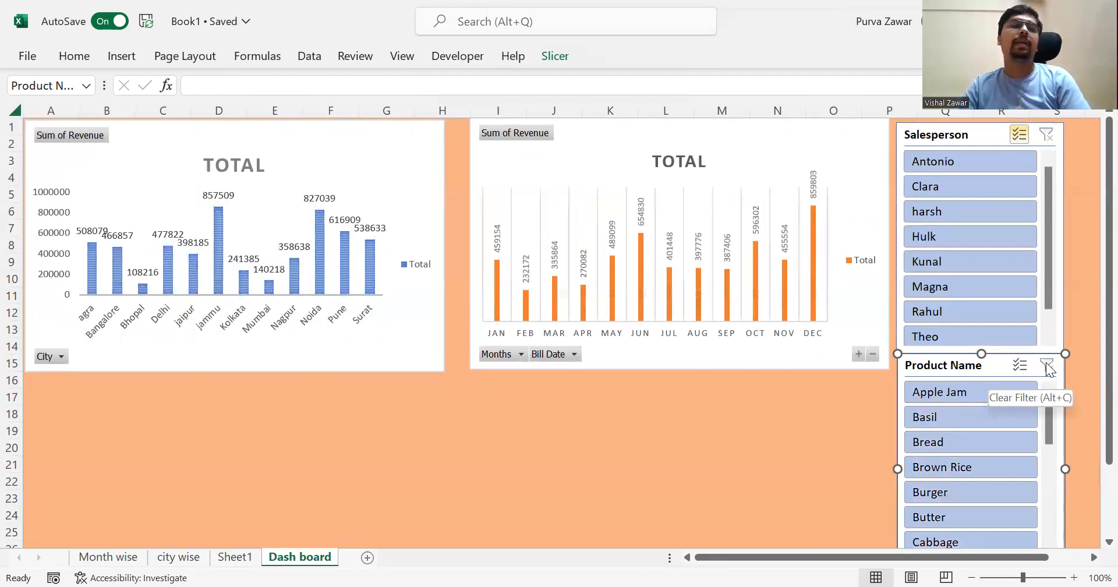